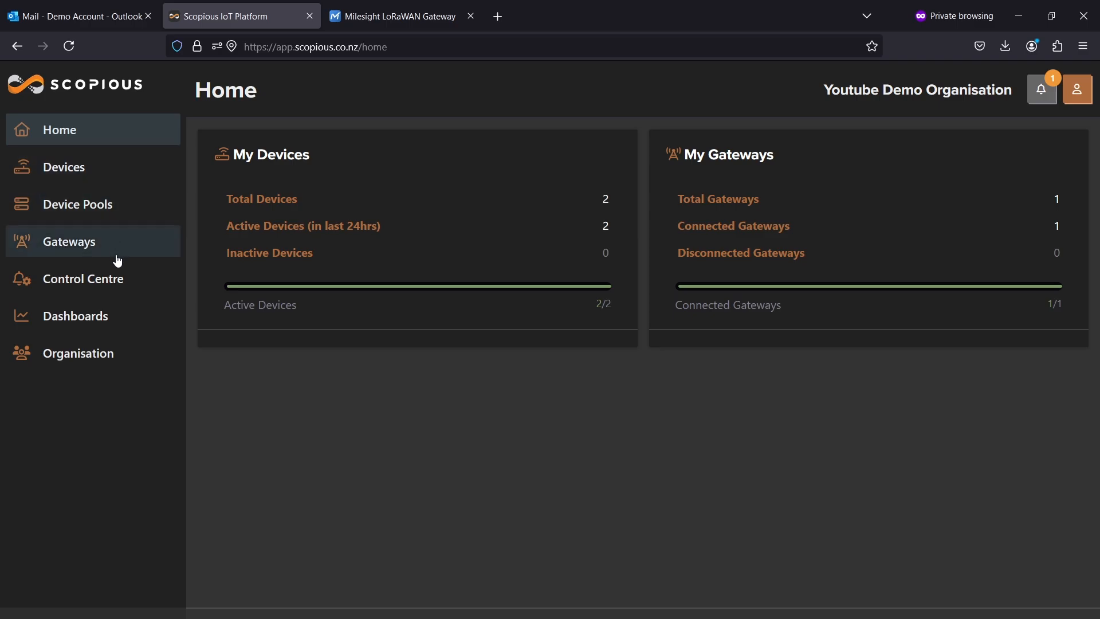
# Start creating a new alarm in the Control Centre and name it Freezer Temp.
pyautogui.click(130, 277)
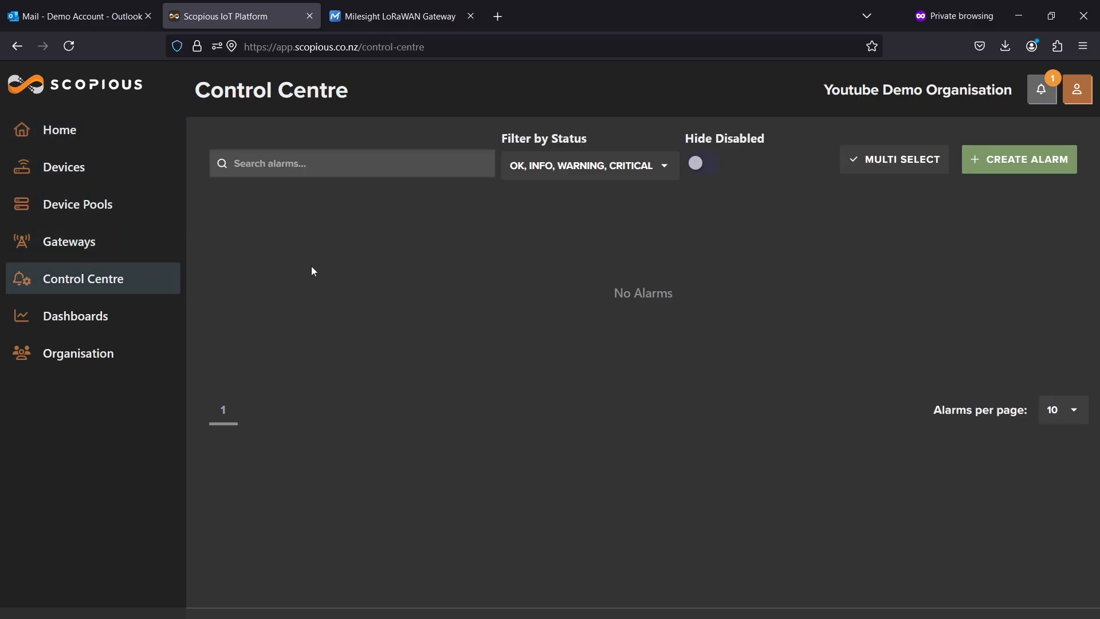
pyautogui.click(1032, 163)
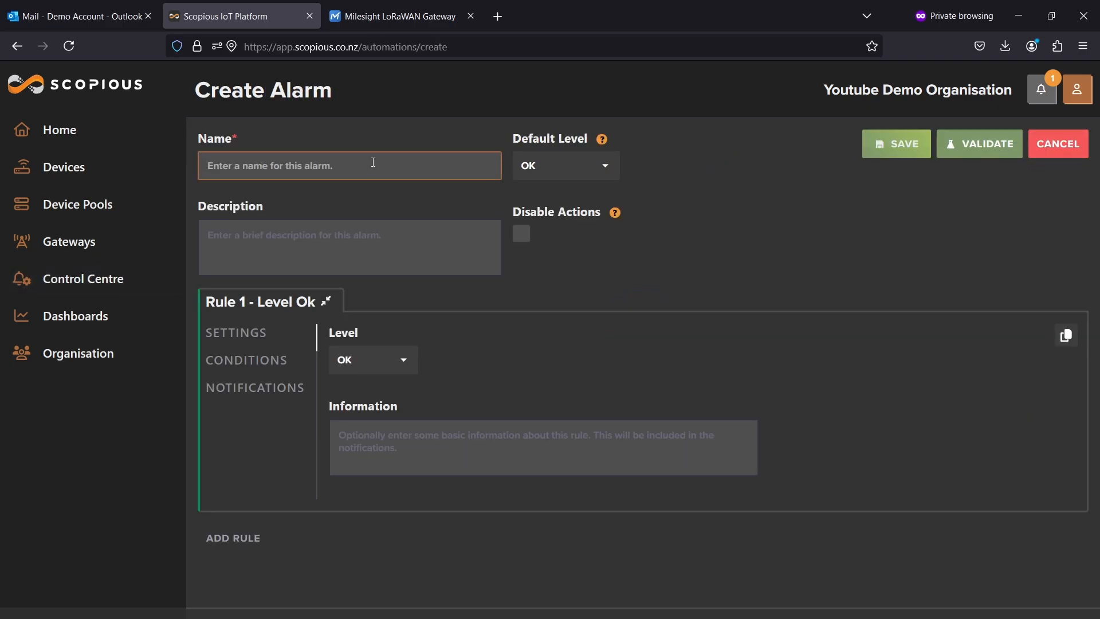
pyautogui.write('Free')
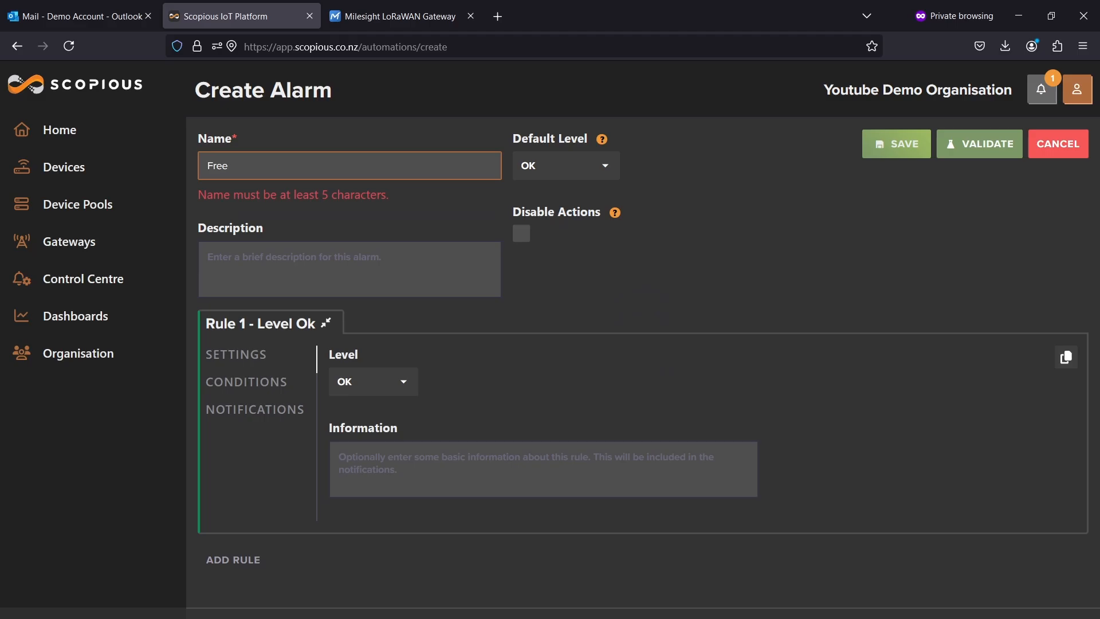
pyautogui.write('zer Temp')
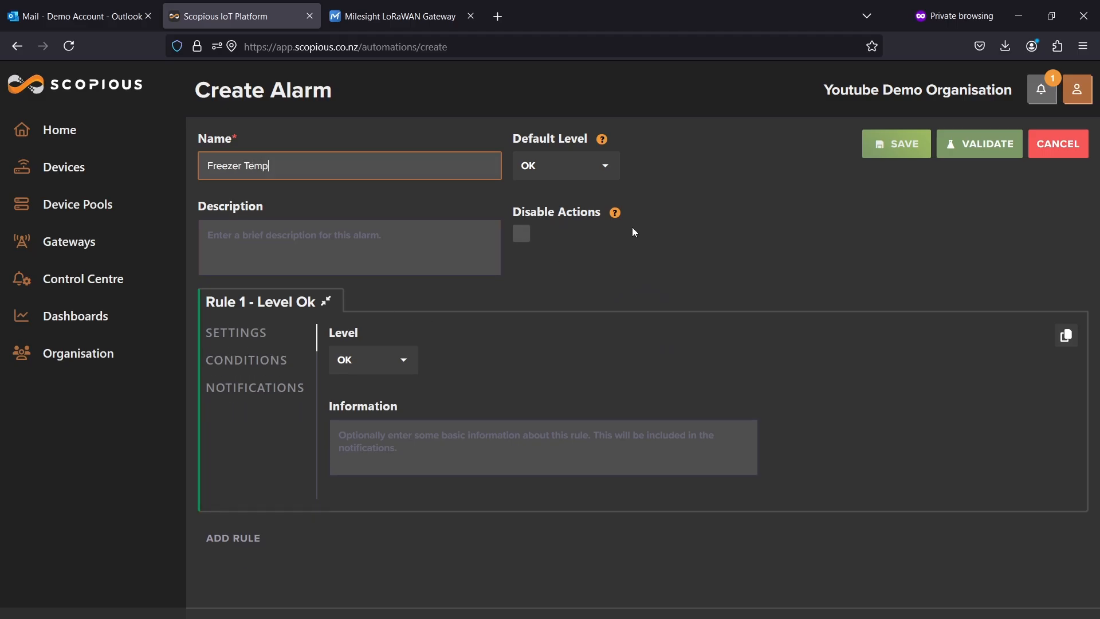
# Set Rule 1's level to WARNING.
pyautogui.click(271, 224)
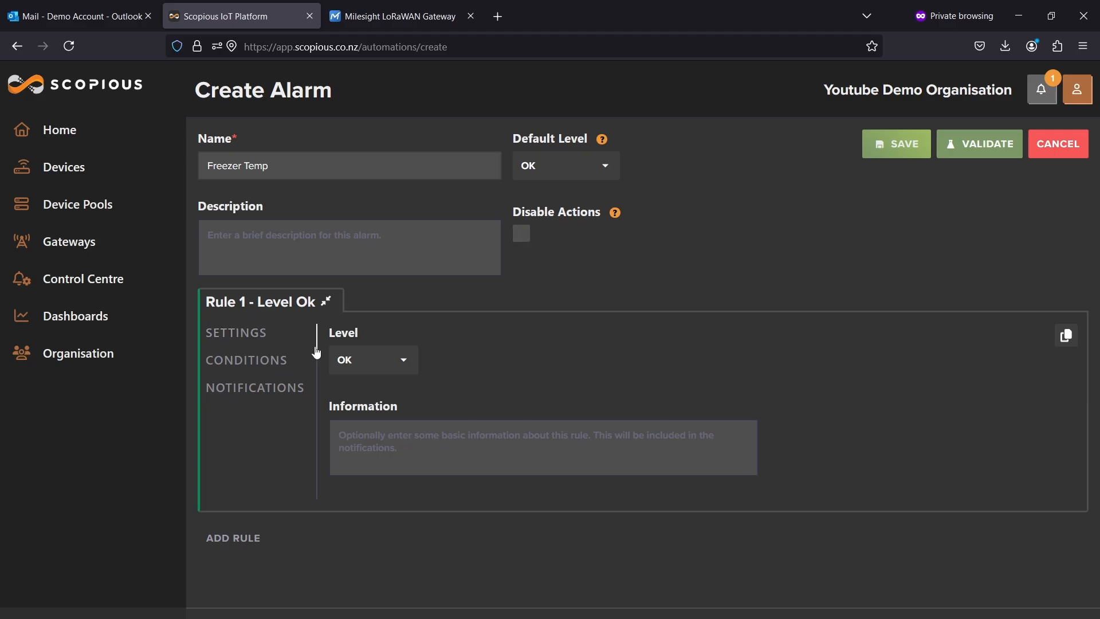
pyautogui.click(388, 361)
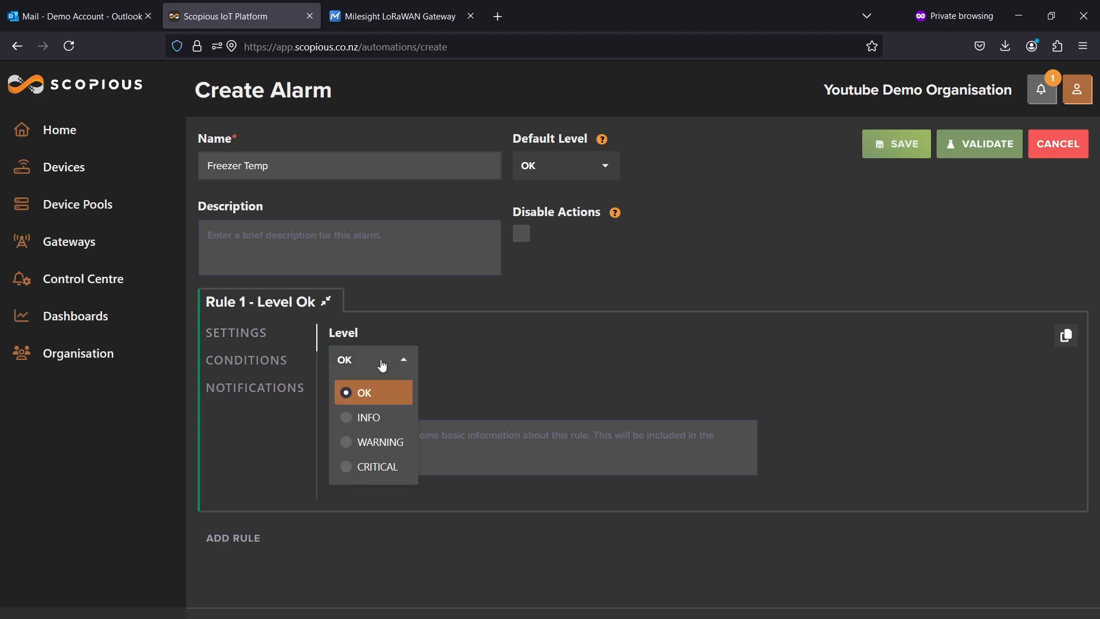
pyautogui.click(381, 440)
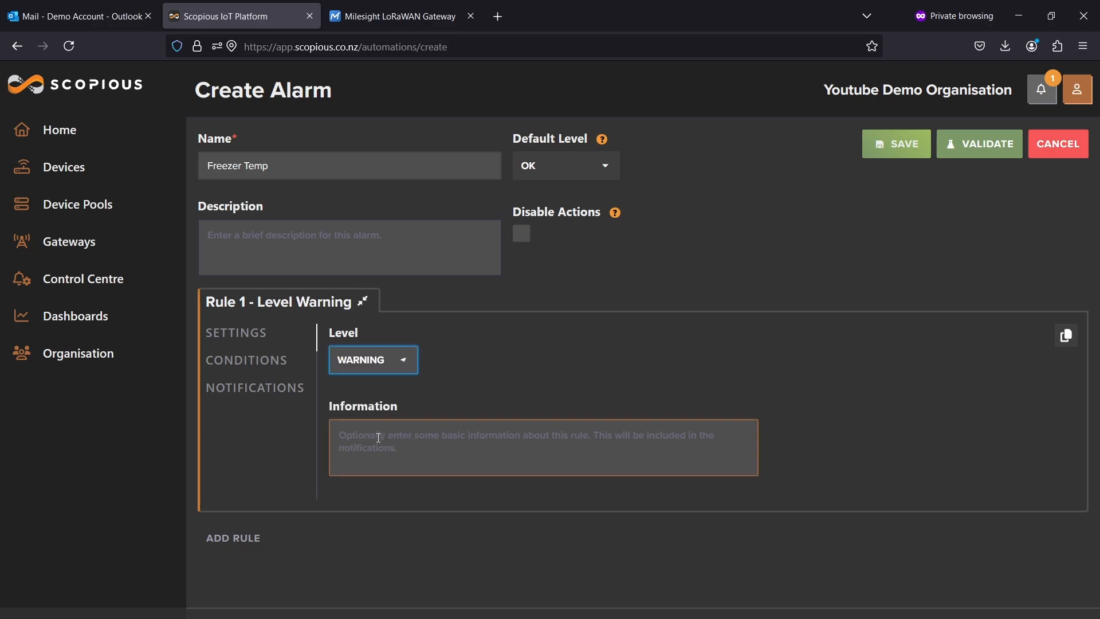
# Add a condition to Rule 1 on the AM103 Temp + Humid device's Temperature field.
pyautogui.click(258, 364)
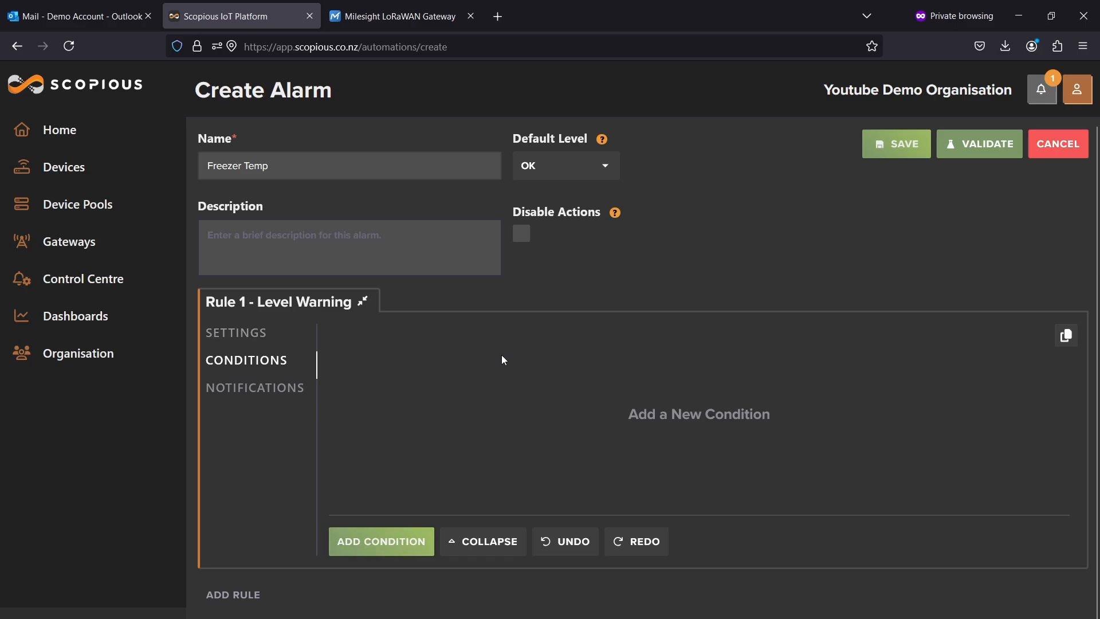
pyautogui.click(399, 543)
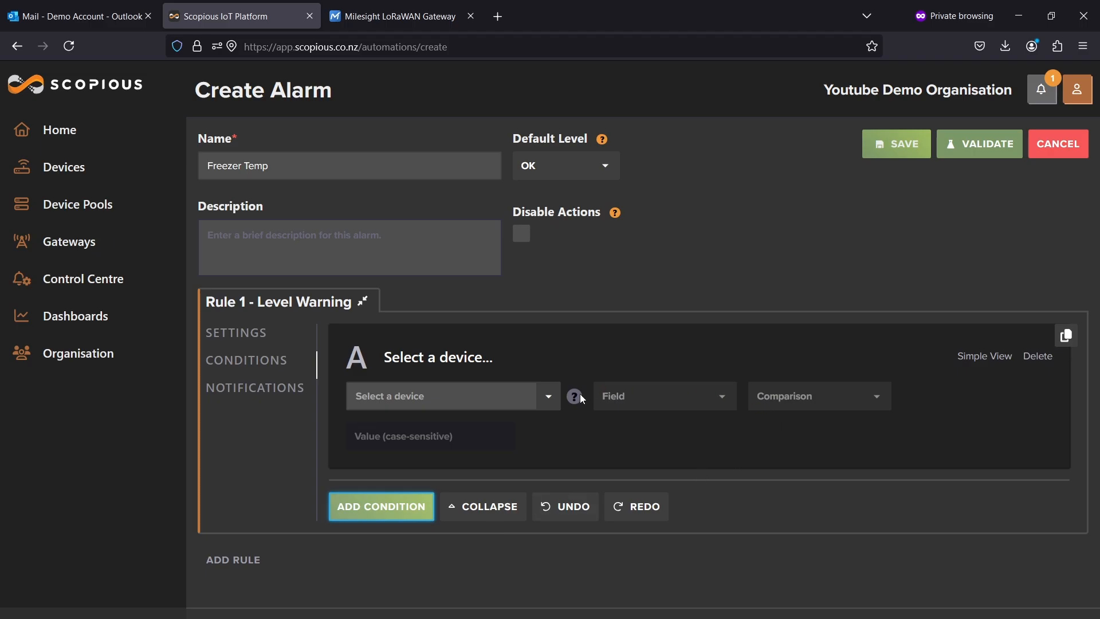
pyautogui.click(515, 397)
pyautogui.click(481, 427)
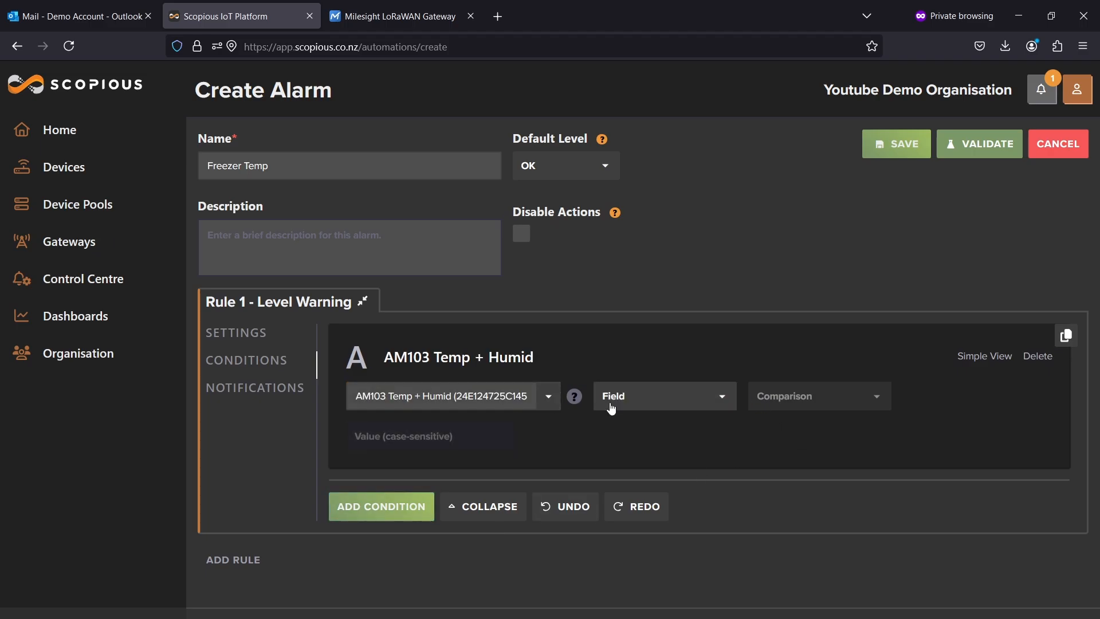
pyautogui.click(634, 402)
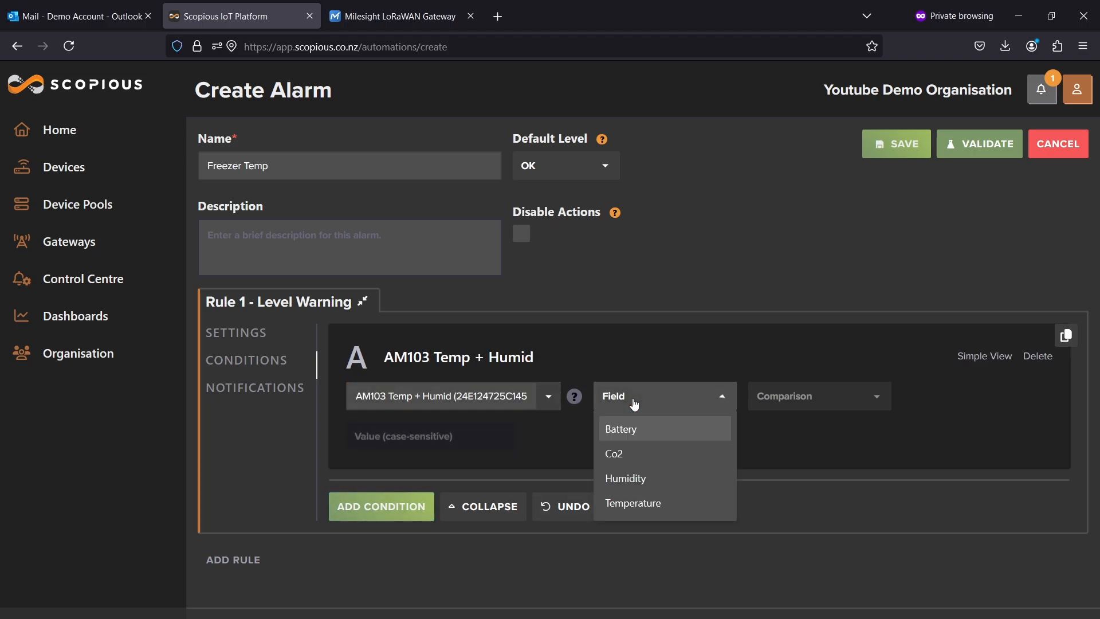
pyautogui.click(671, 510)
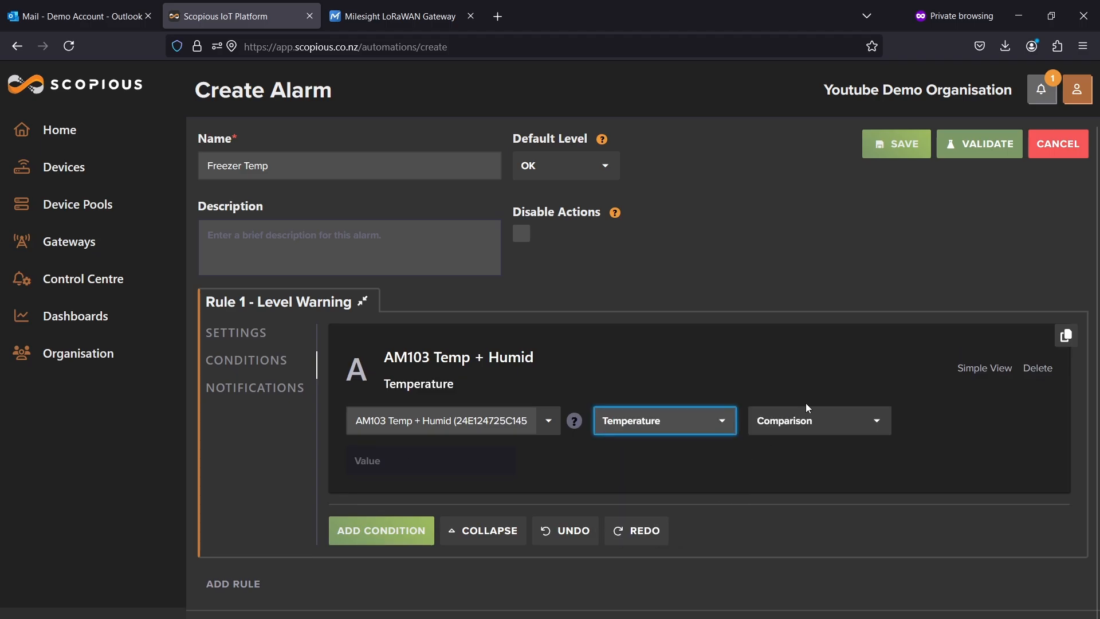
# Set the condition's comparison to Greater Than with a value of 23.5.
pyautogui.click(824, 423)
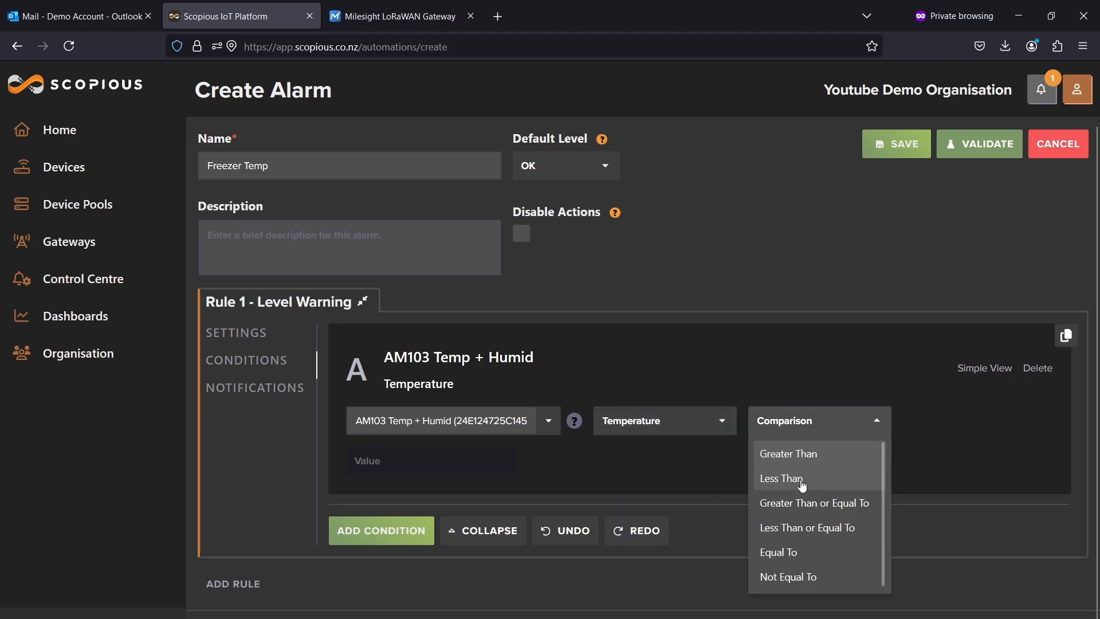
pyautogui.click(819, 455)
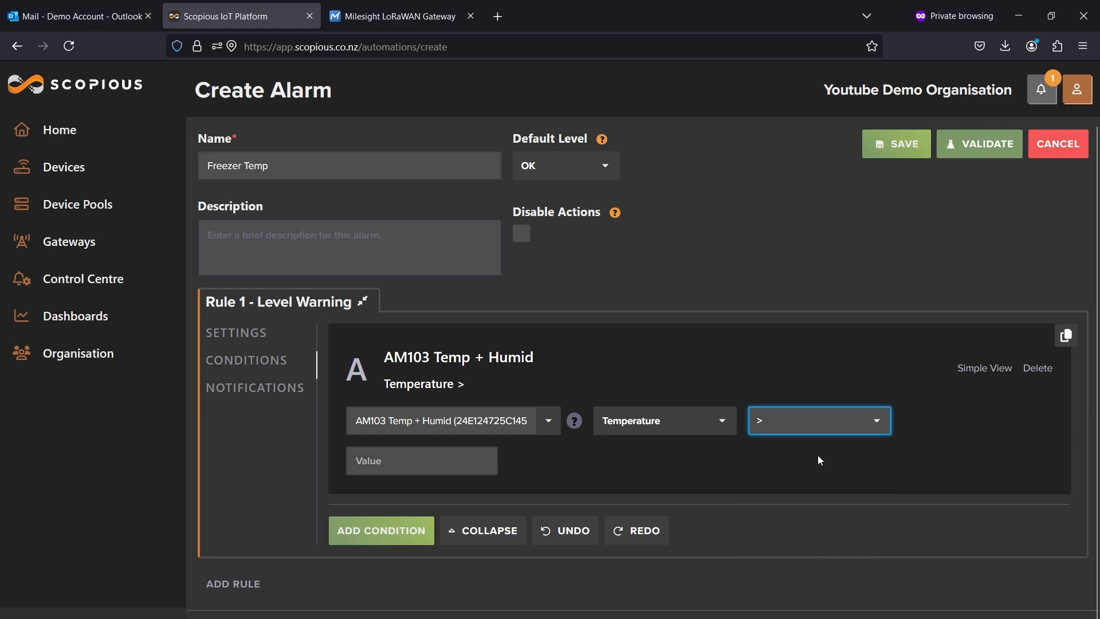
pyautogui.click(429, 464)
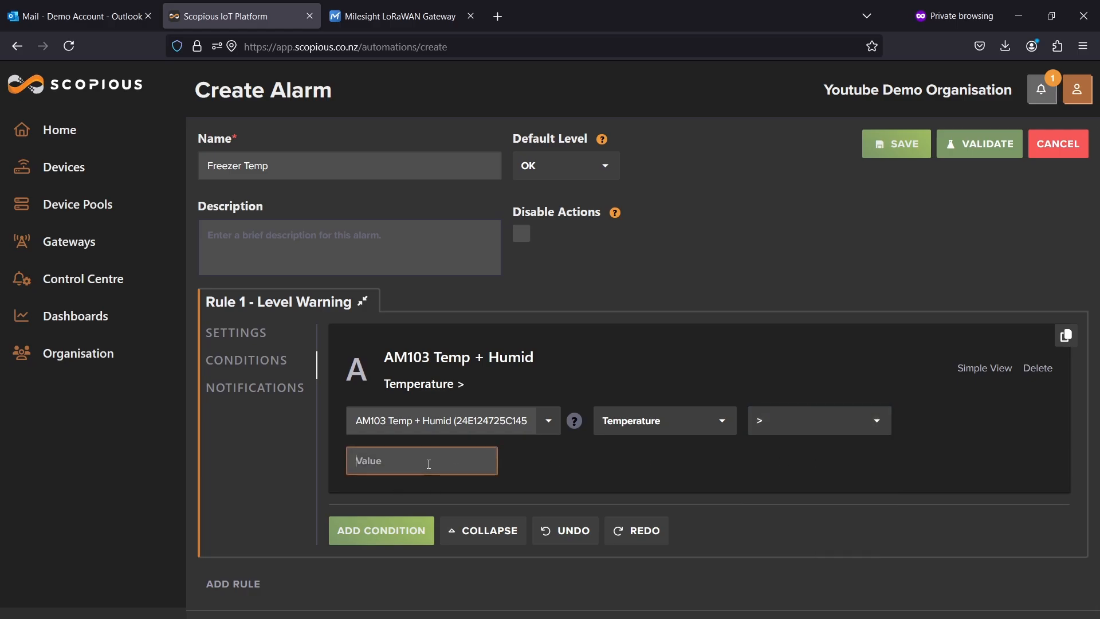
pyautogui.write('23')
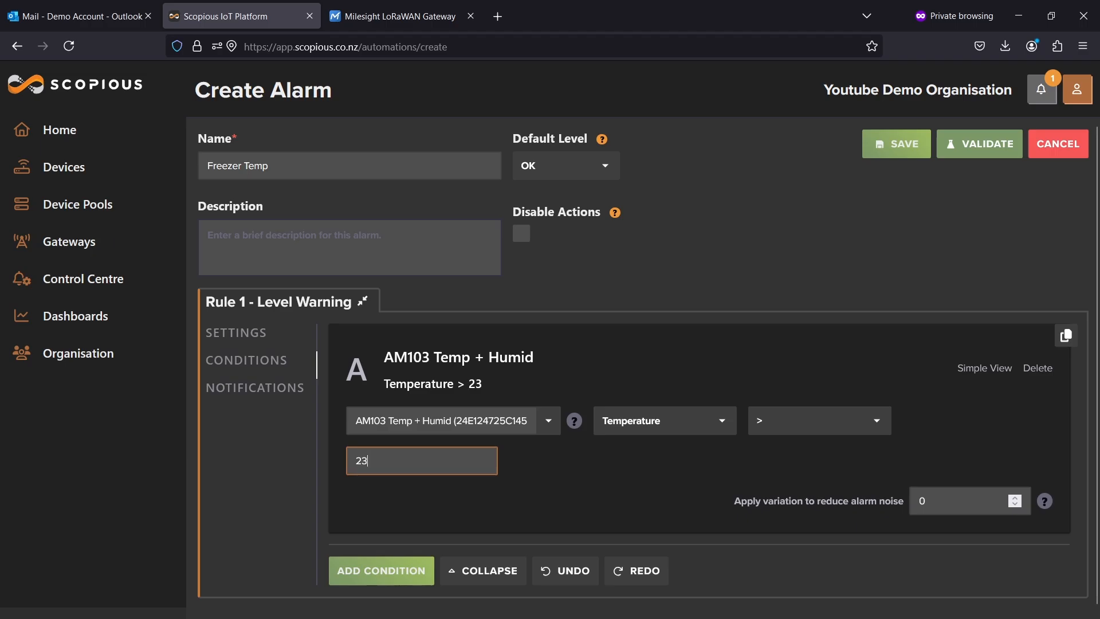
pyautogui.write('.5')
pyautogui.click(729, 509)
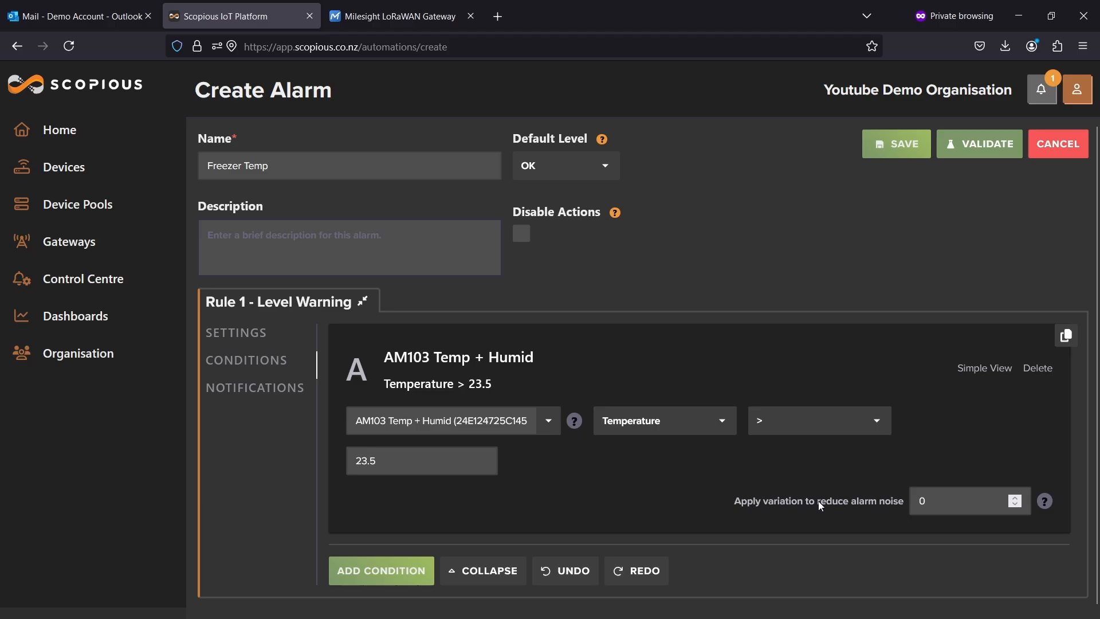
# Try a noise-reduction variation of 2 on the first condition, then reset it to 0.
pyautogui.moveTo(1045, 502)
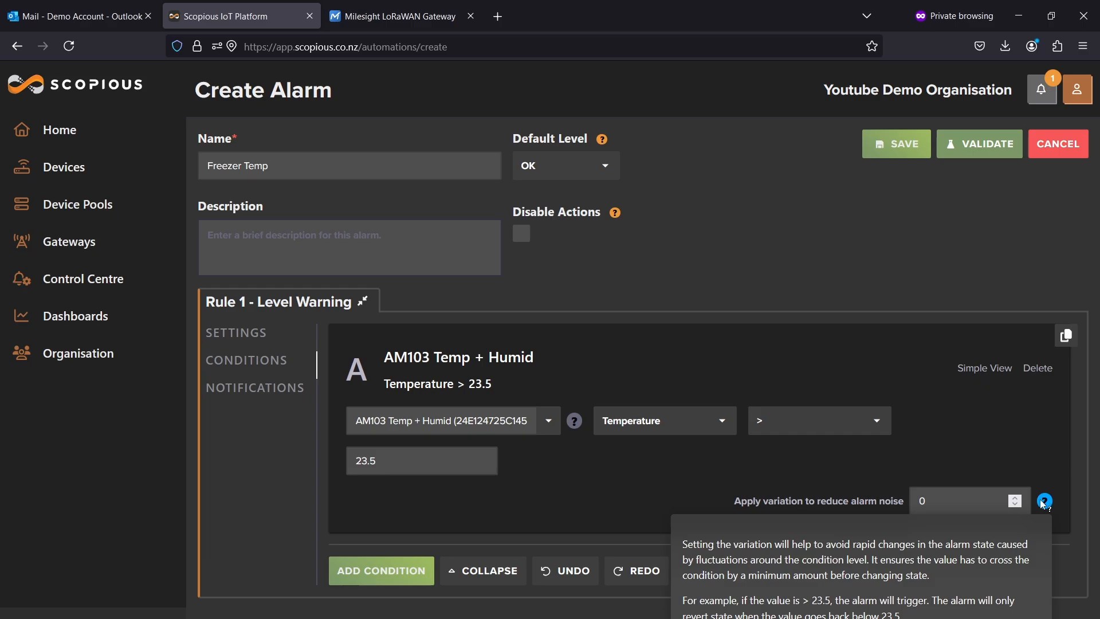
pyautogui.click(922, 502)
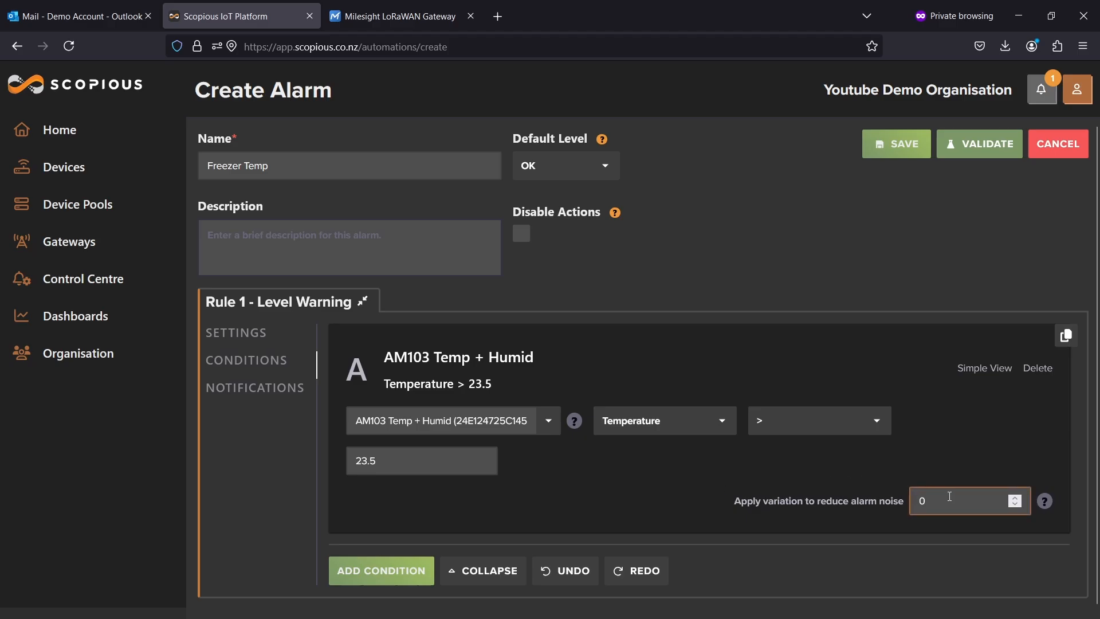
pyautogui.doubleClick(921, 502)
pyautogui.write('2')
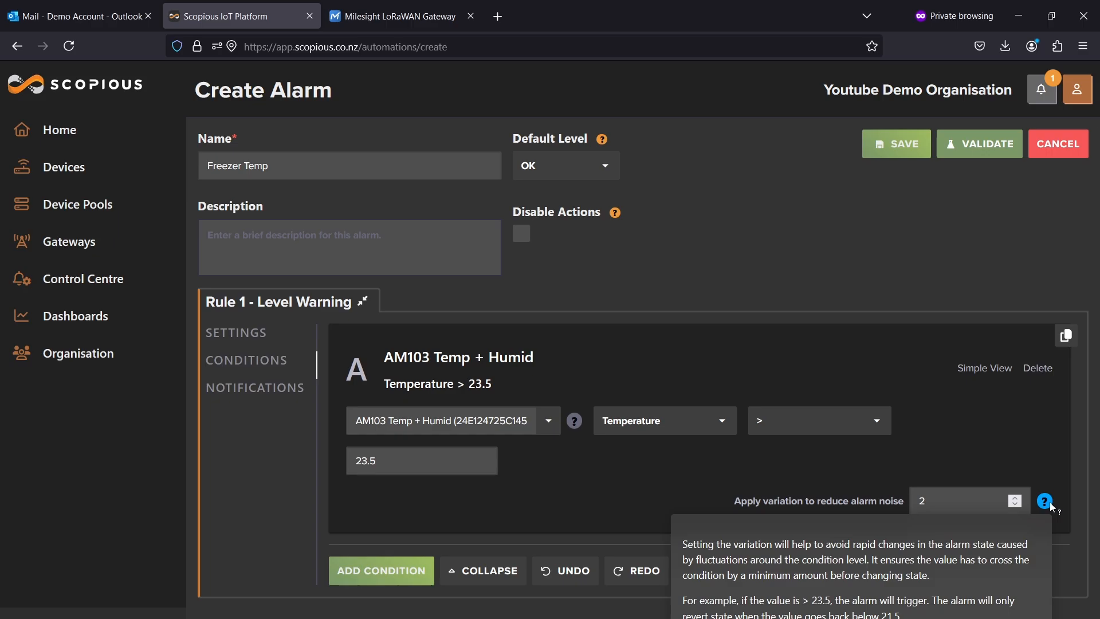
pyautogui.moveTo(1001, 508); pyautogui.dragTo(847, 508)
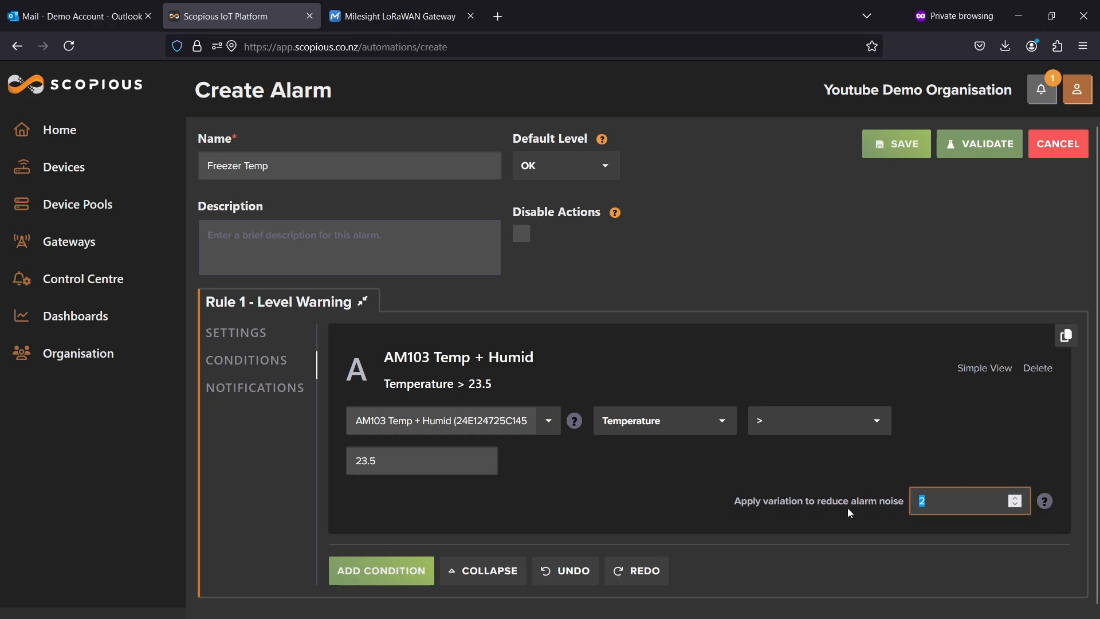
pyautogui.press('BackSpace')
pyautogui.write('0')
pyautogui.click(634, 482)
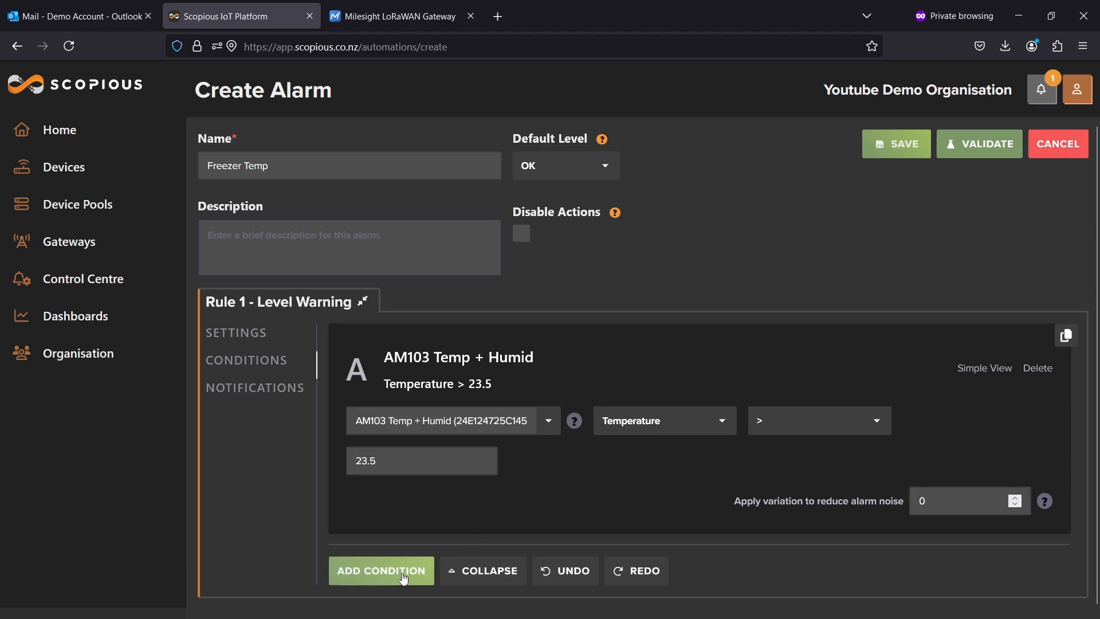
# Add a second condition on the AM103 Temp + Humid device's Temperature field.
pyautogui.click(381, 571)
pyautogui.scroll(-1, 418, 565)
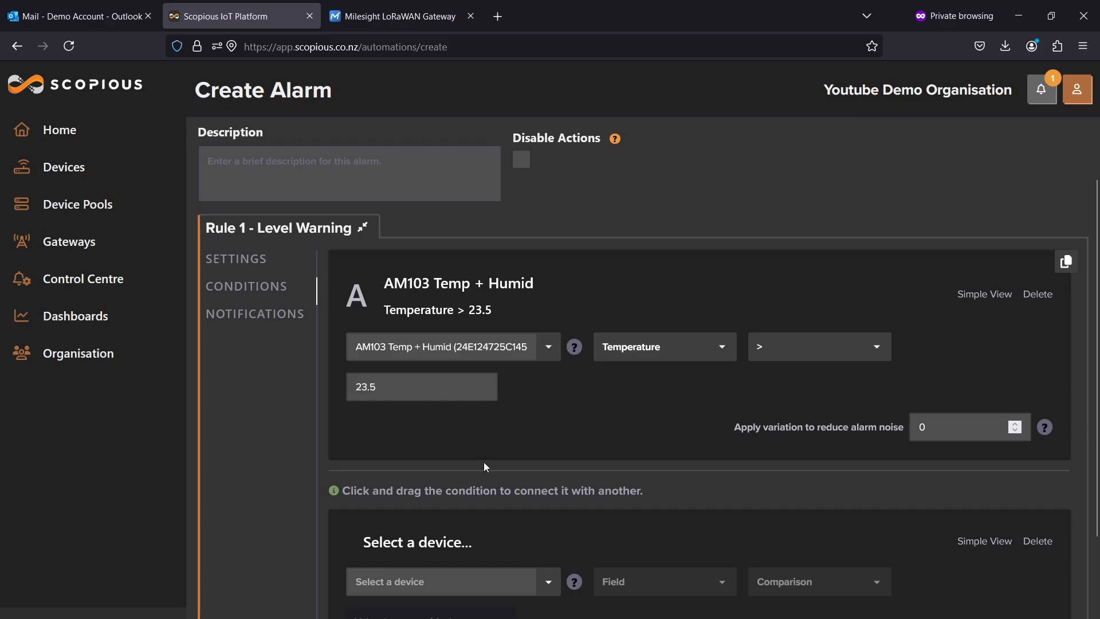
pyautogui.click(382, 583)
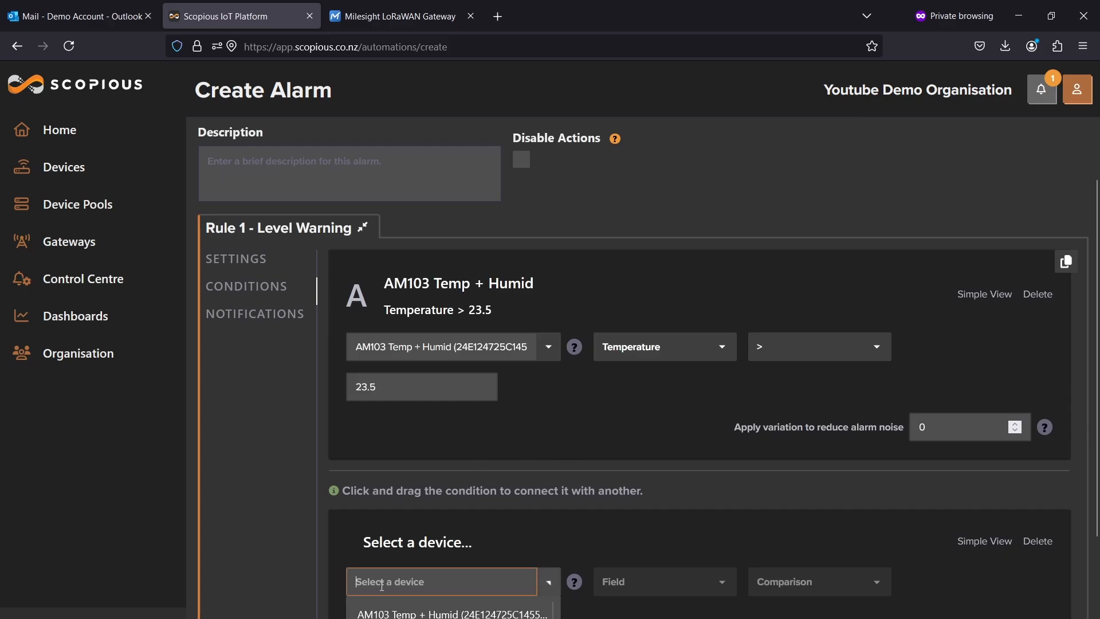
pyautogui.scroll(-1, 382, 583)
pyautogui.click(370, 534)
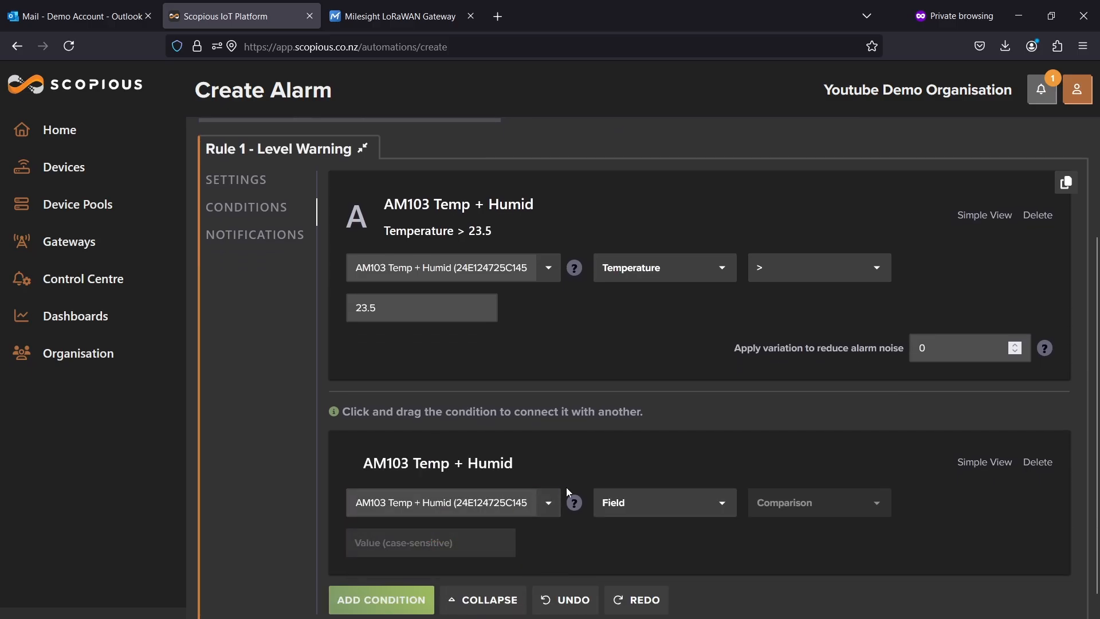
pyautogui.click(661, 501)
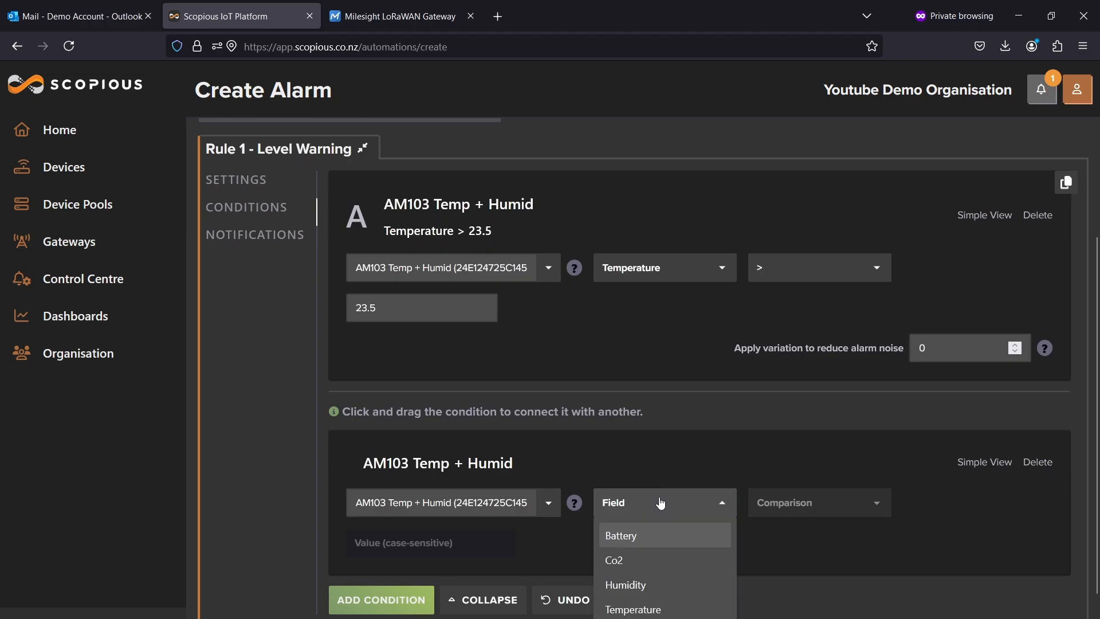
pyautogui.click(808, 543)
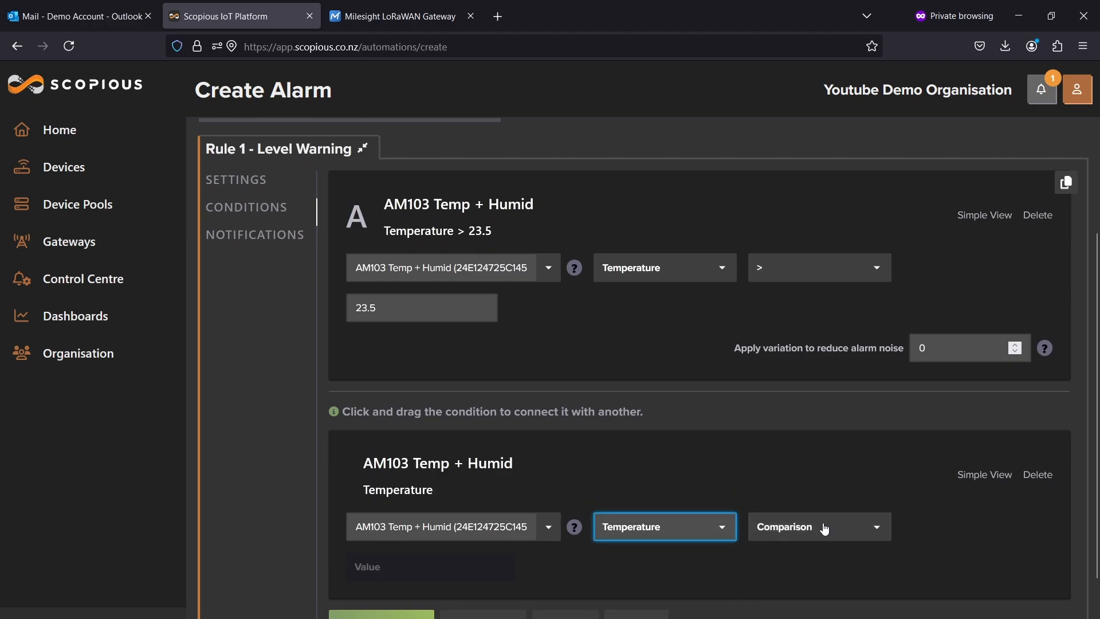
# Set the second condition's comparison to Less Than with a value of 23.4.
pyautogui.click(825, 526)
pyautogui.click(813, 585)
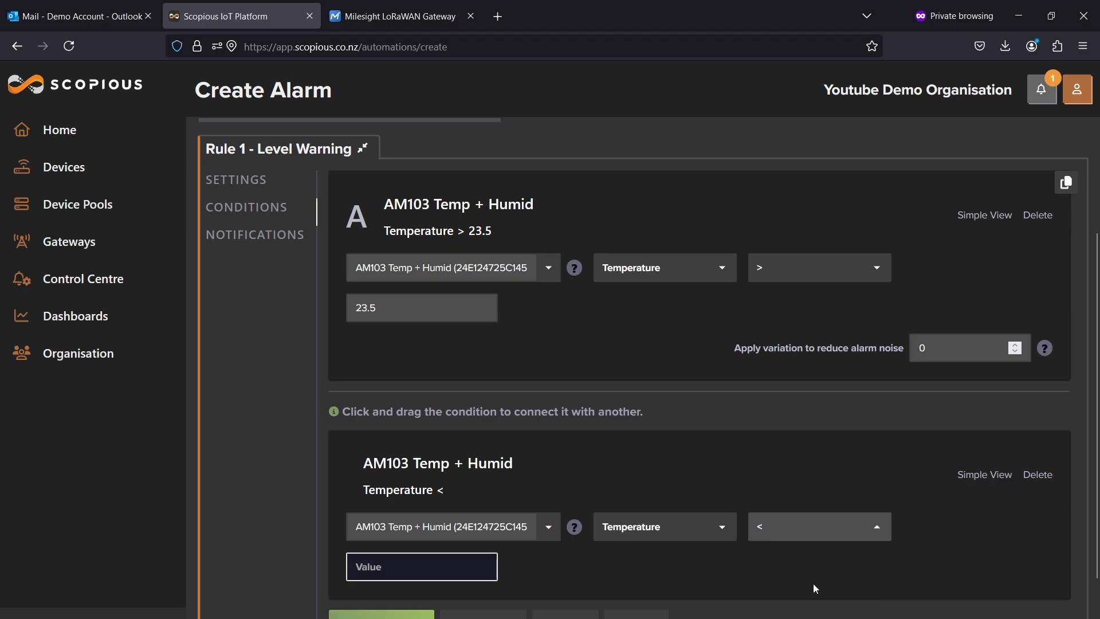
pyautogui.click(402, 567)
pyautogui.write('23')
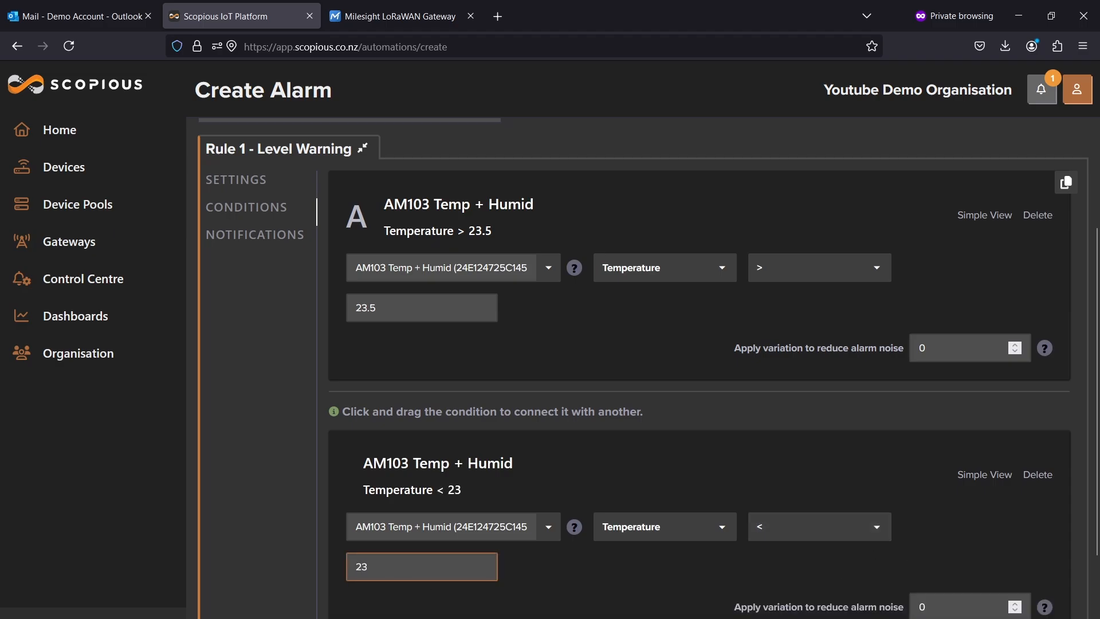
pyautogui.write('.4')
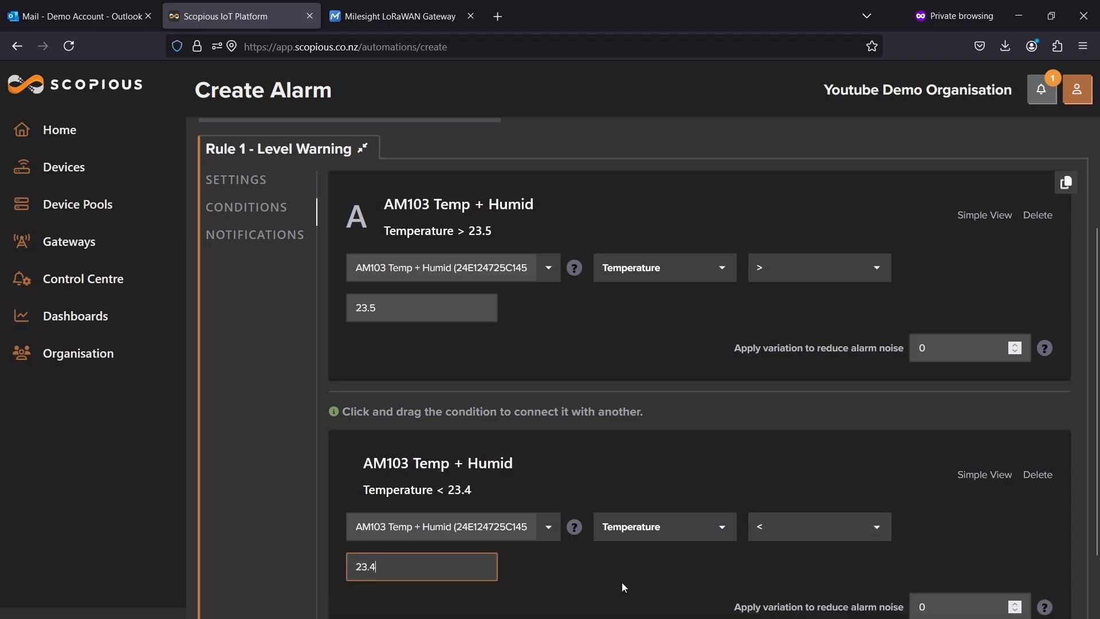
pyautogui.click(716, 575)
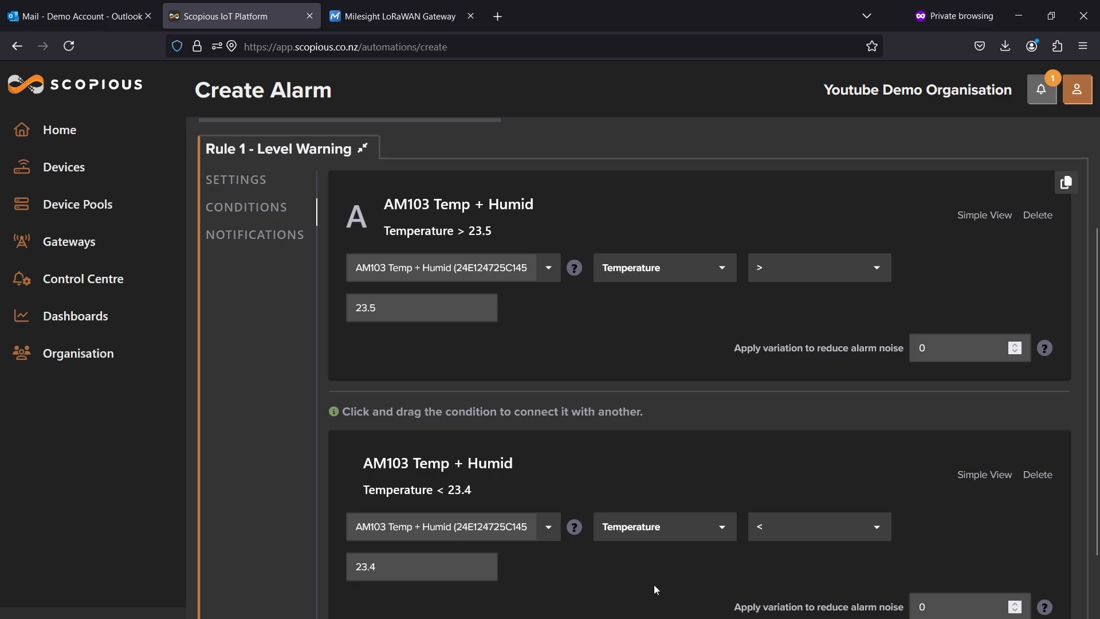
# Collapse both conditions to simple view and connect them so the rule reads A OR B.
pyautogui.scroll(-3, 655, 607)
pyautogui.scroll(3, 655, 608)
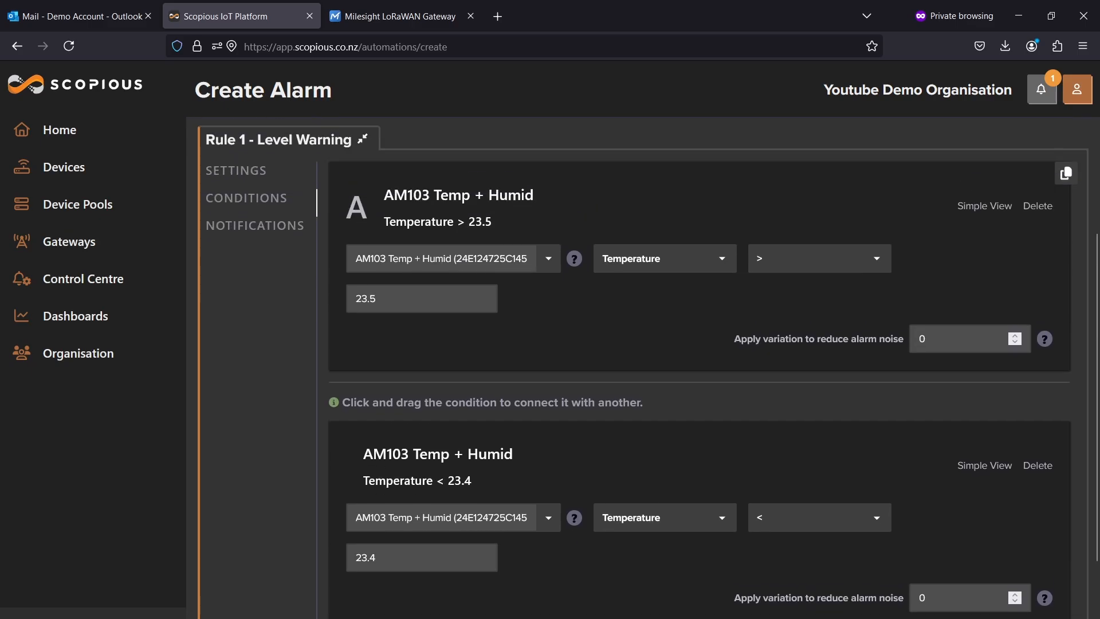
pyautogui.scroll(1, 773, 476)
pyautogui.scroll(-3, 765, 477)
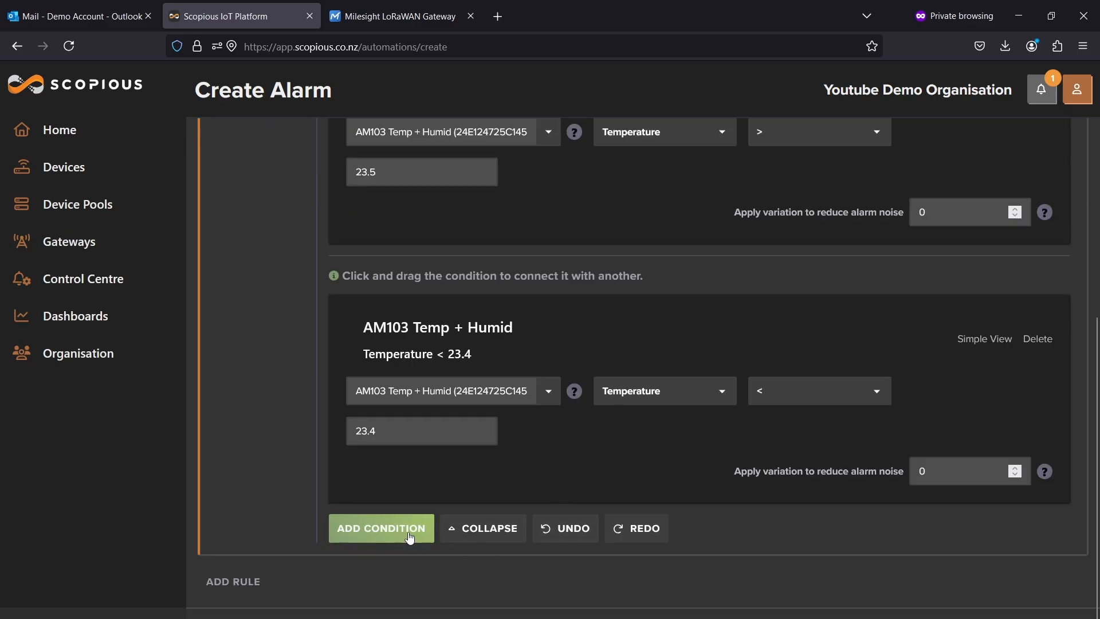
pyautogui.click(492, 539)
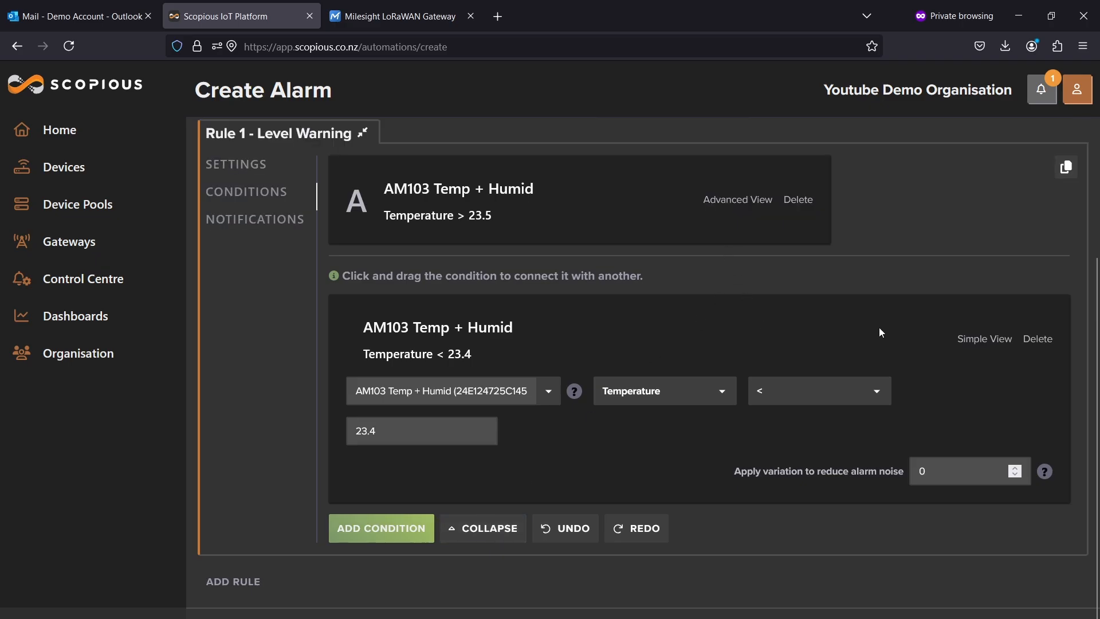
pyautogui.click(968, 339)
pyautogui.moveTo(404, 448); pyautogui.dragTo(695, 307)
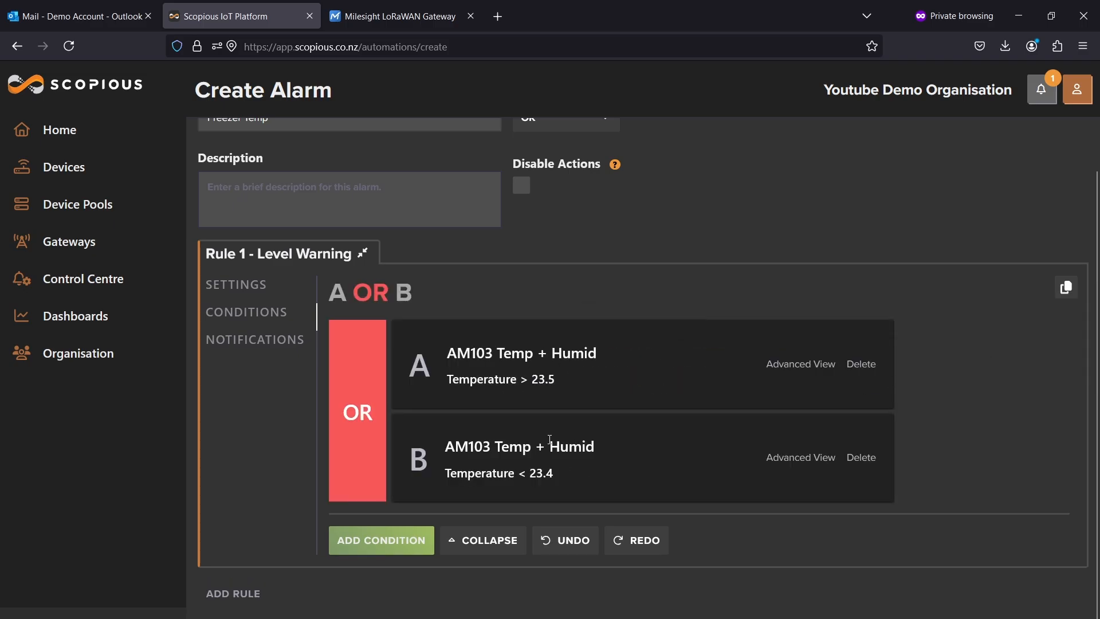
# Add an email notification for Rule 1 sent to the user Demo Admin.
pyautogui.click(267, 341)
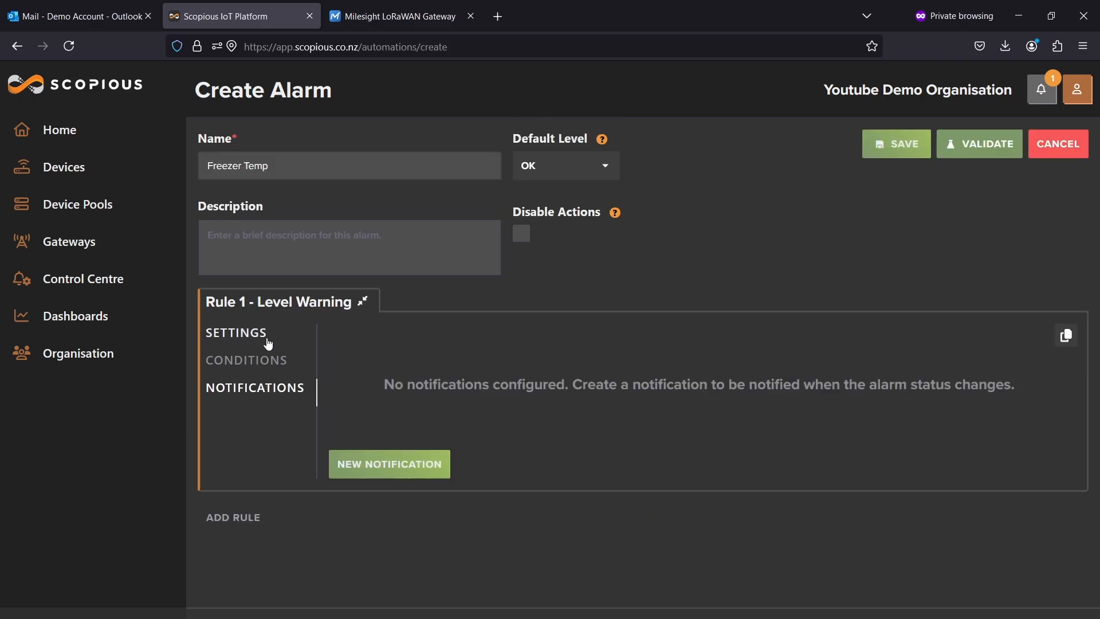
pyautogui.click(399, 473)
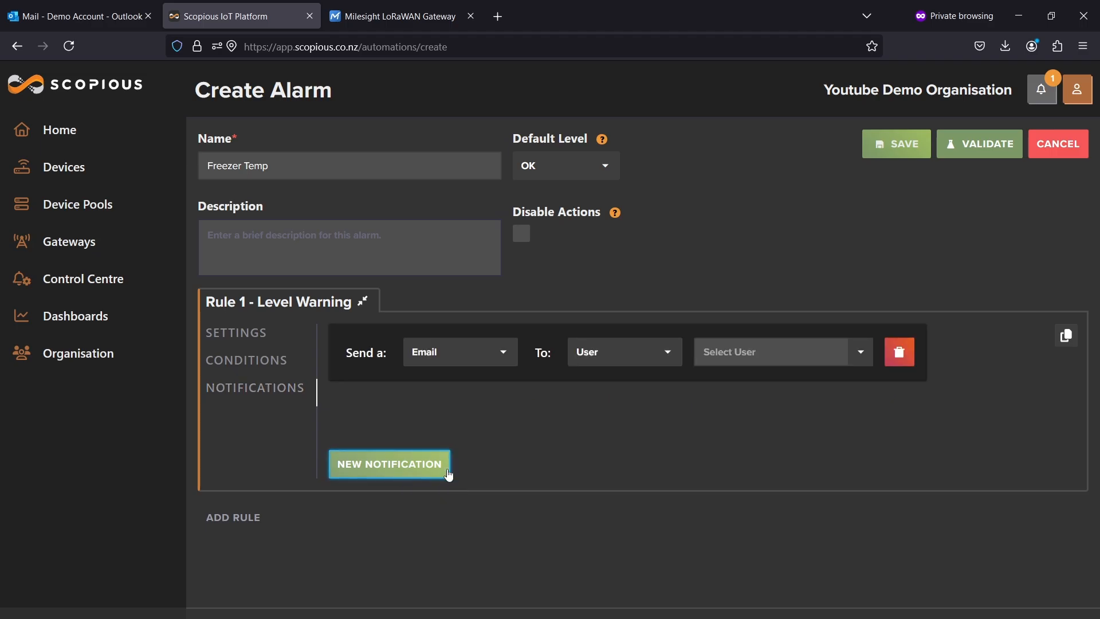
pyautogui.click(459, 352)
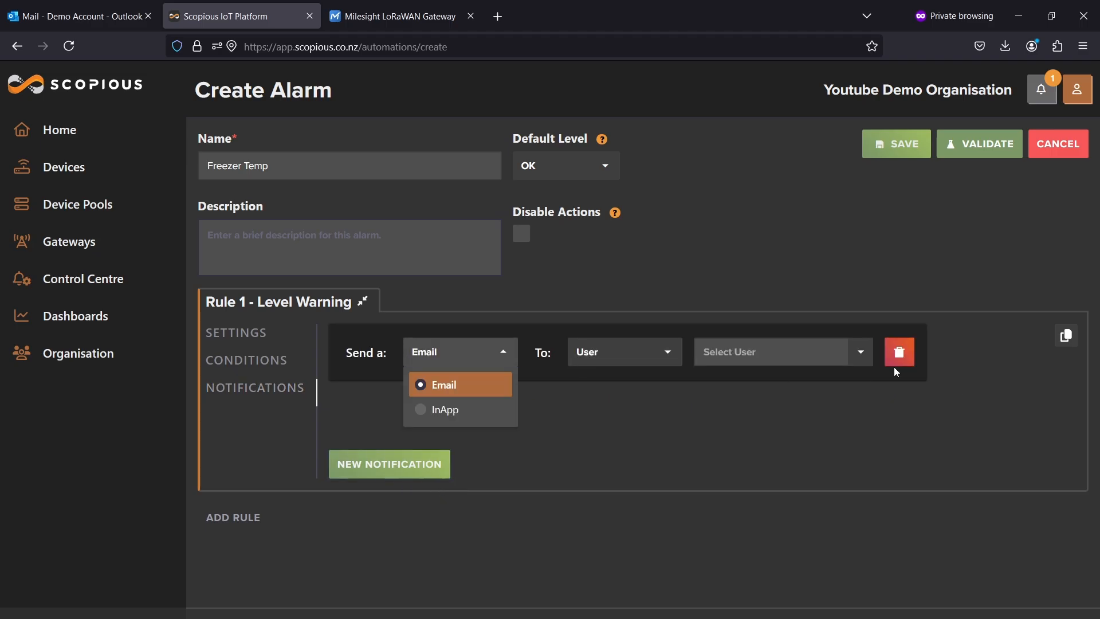
pyautogui.click(666, 353)
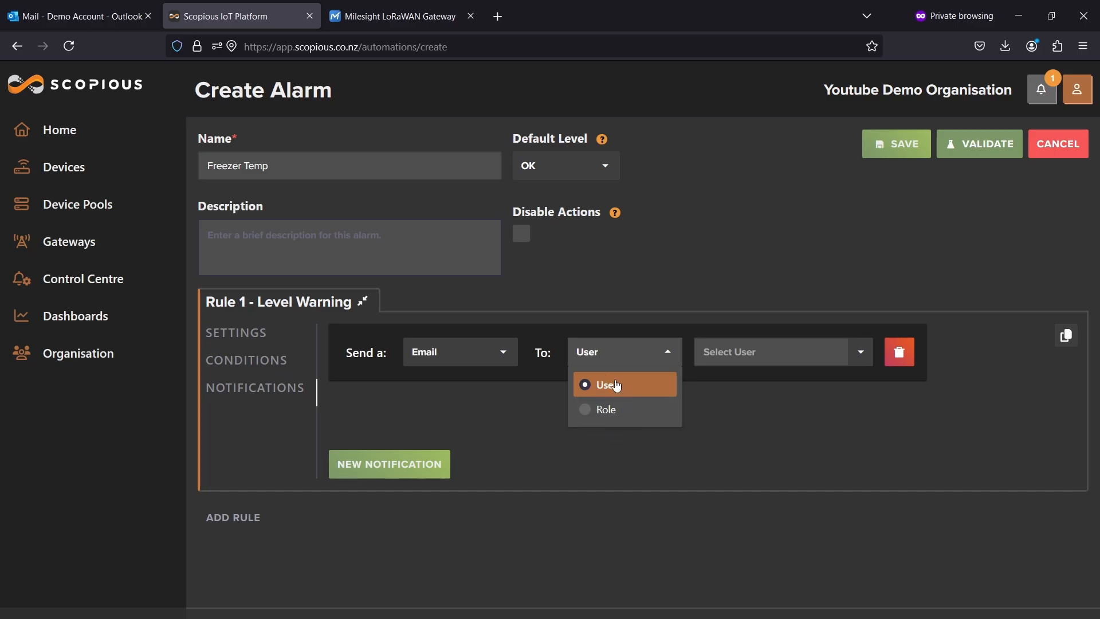
pyautogui.click(433, 359)
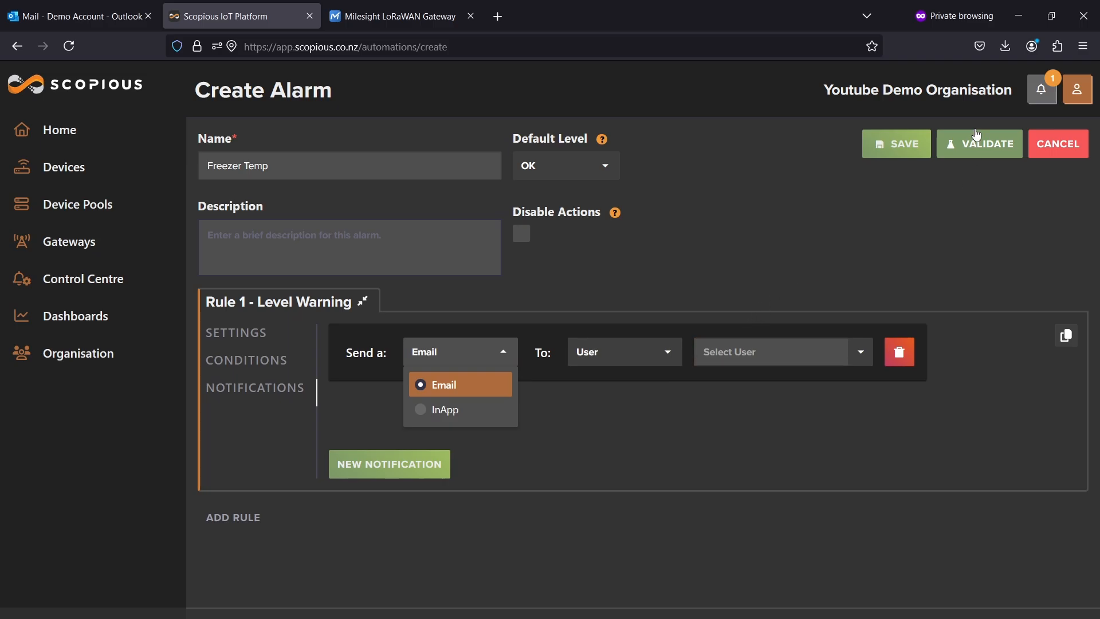
pyautogui.click(1043, 92)
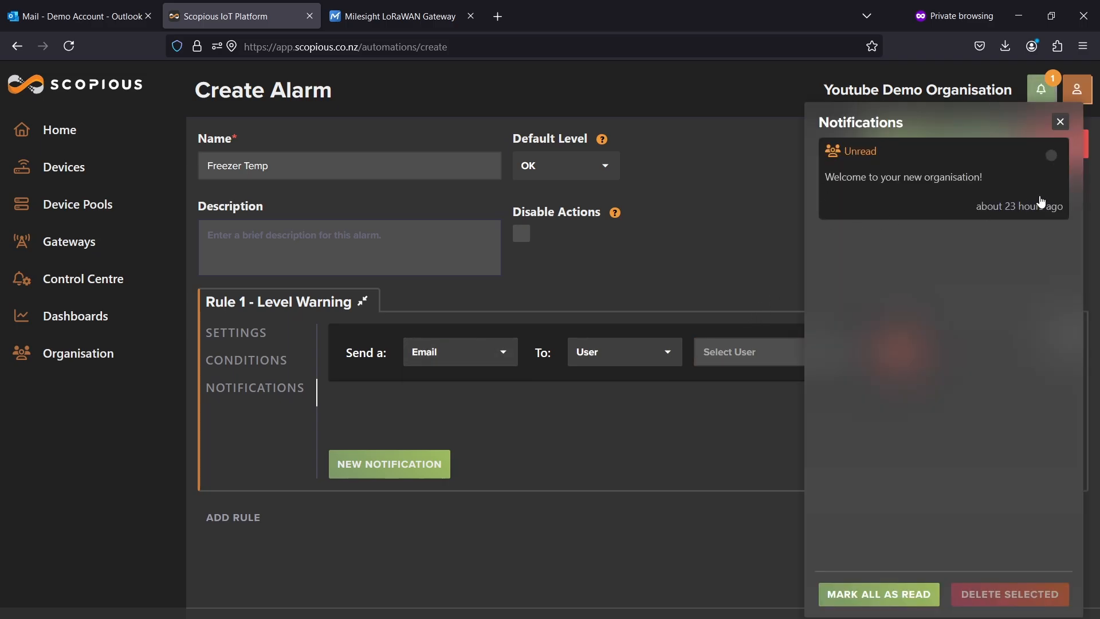
pyautogui.click(705, 271)
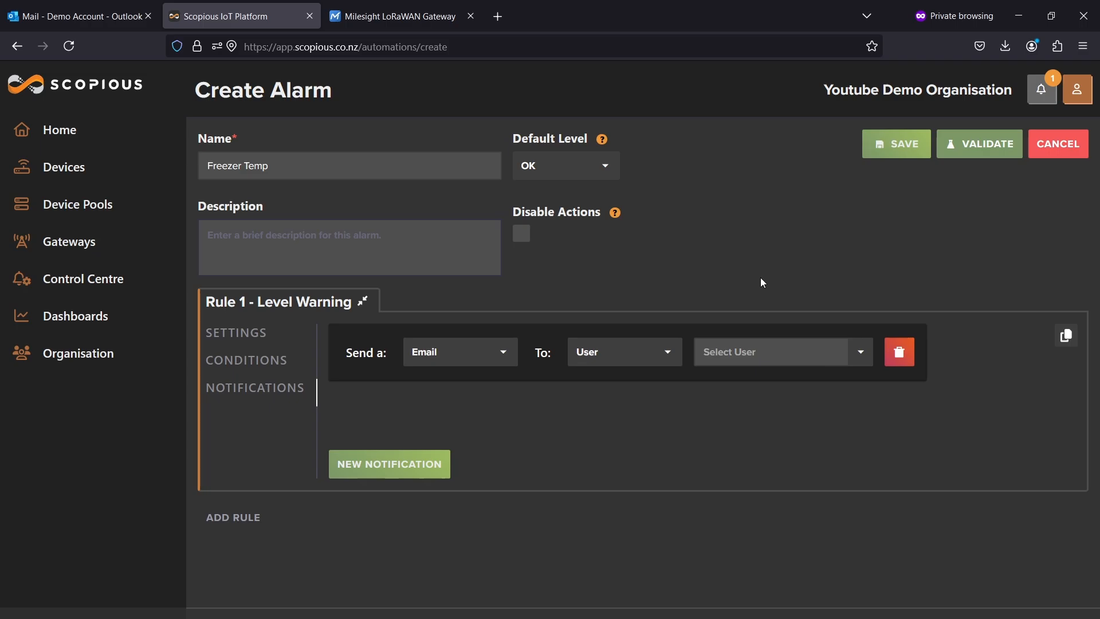
pyautogui.click(742, 351)
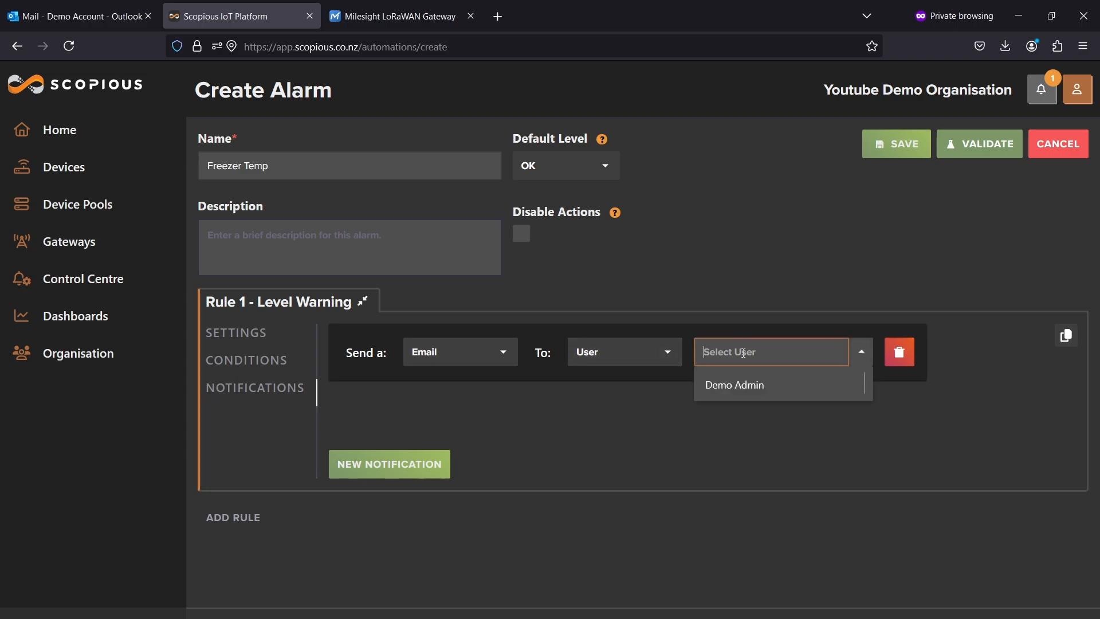
pyautogui.click(744, 387)
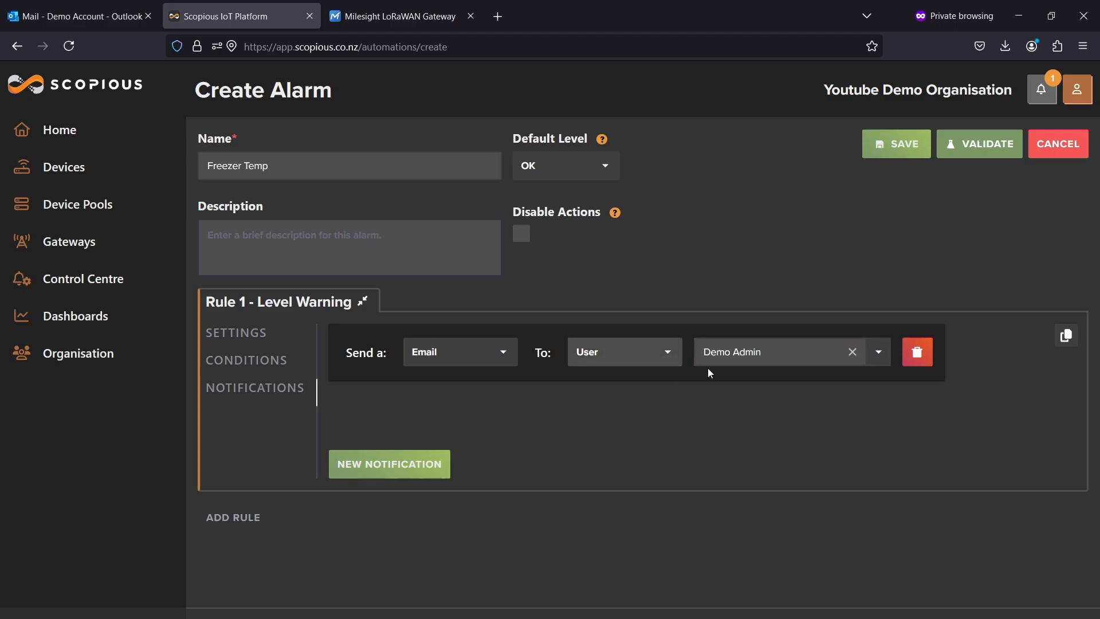
pyautogui.click(432, 467)
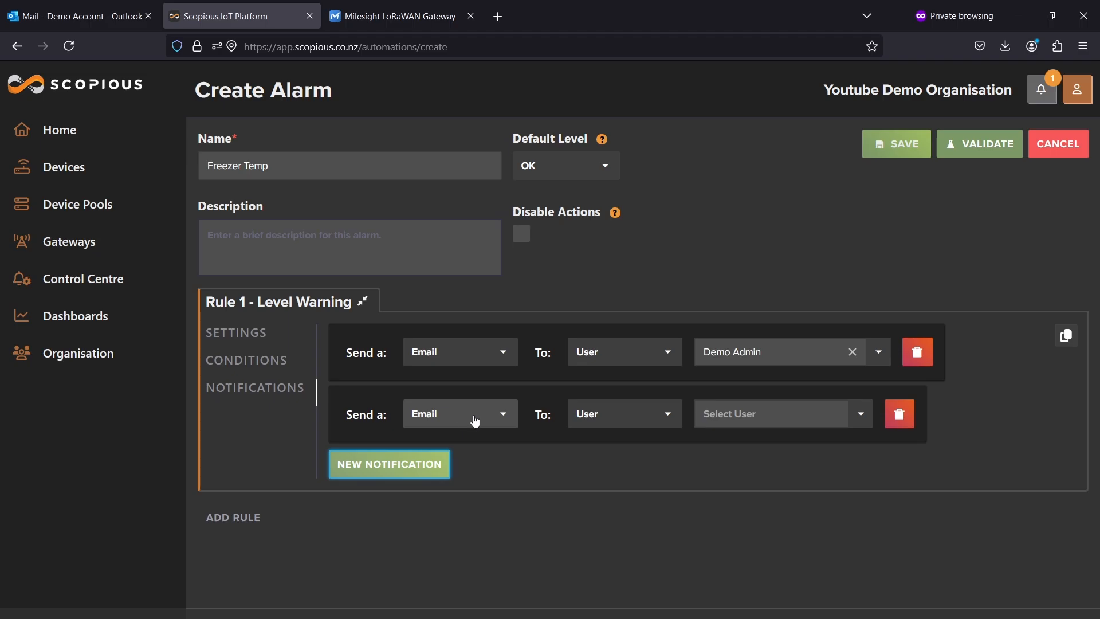
pyautogui.click(897, 417)
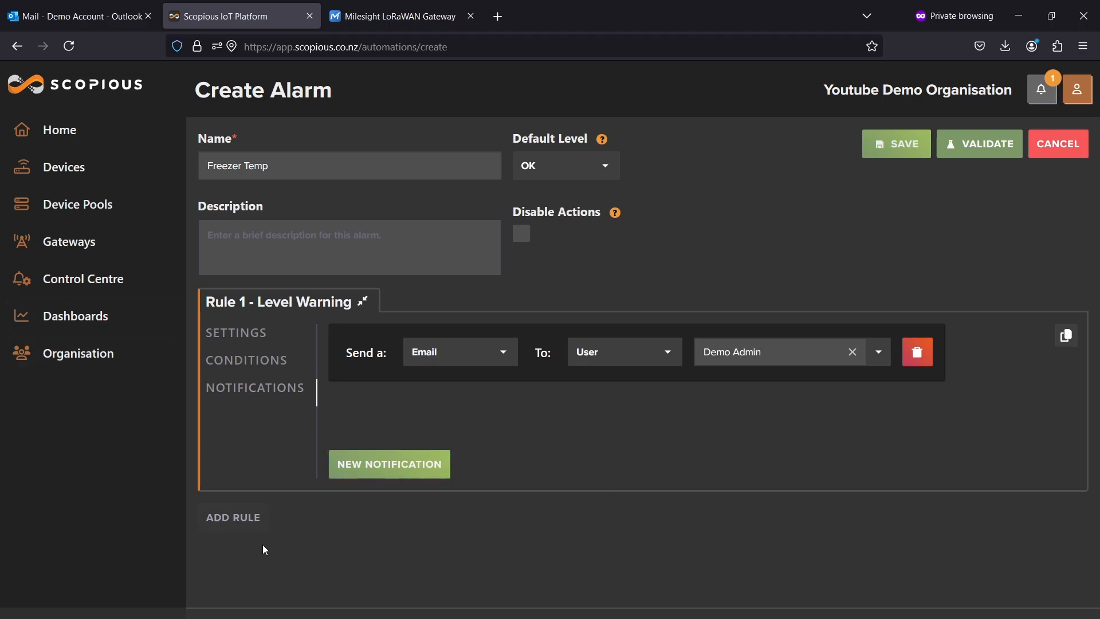
pyautogui.click(231, 519)
pyautogui.scroll(-3, 515, 516)
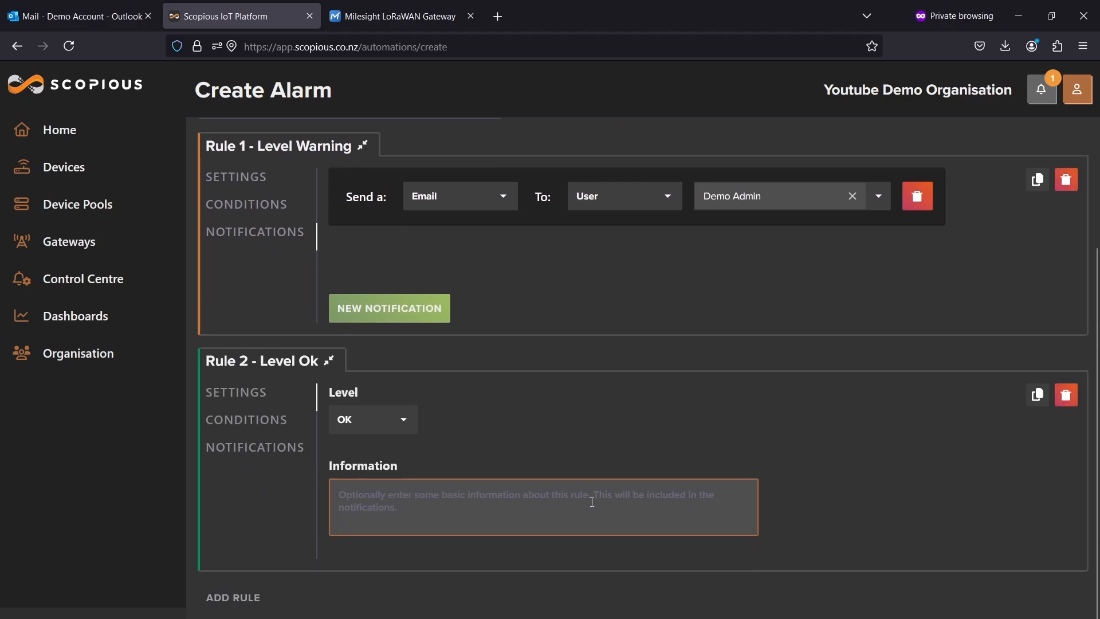
pyautogui.click(1067, 393)
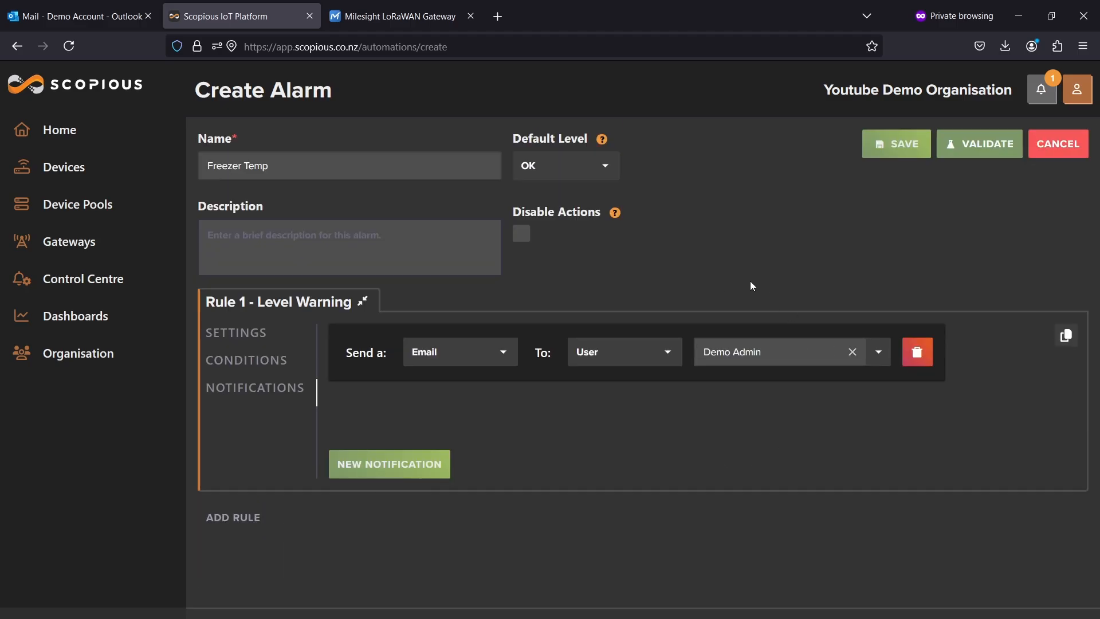
# Validate the alarm with a test temperature of 24.
pyautogui.click(967, 145)
pyautogui.press('BackSpace')
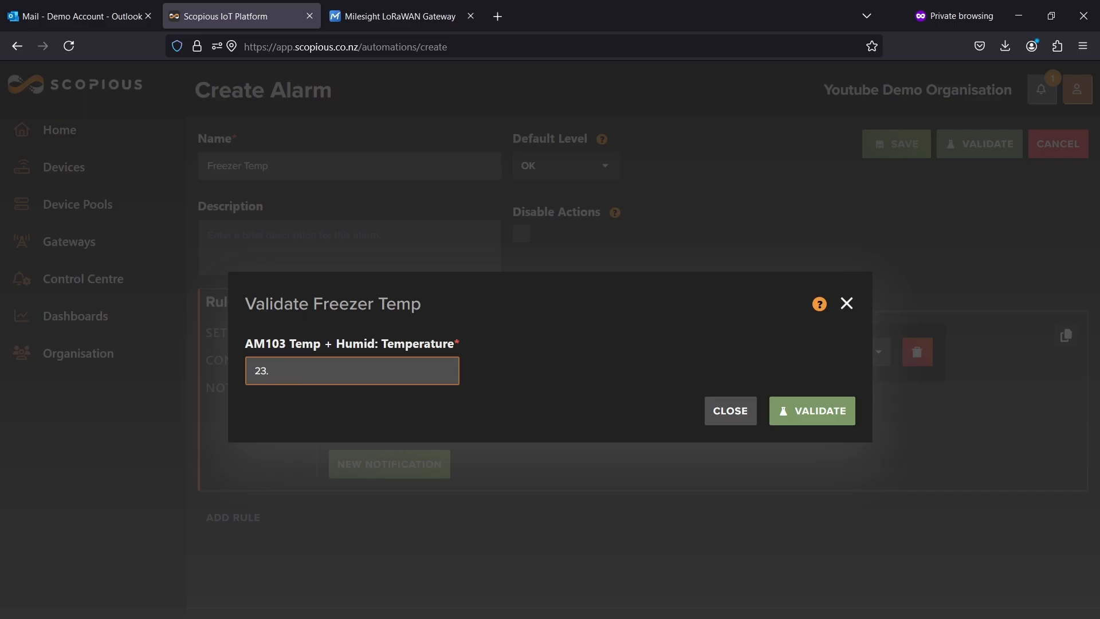
pyautogui.press('BackSpace')
pyautogui.press('BackSpace')
pyautogui.write('4')
pyautogui.click(791, 408)
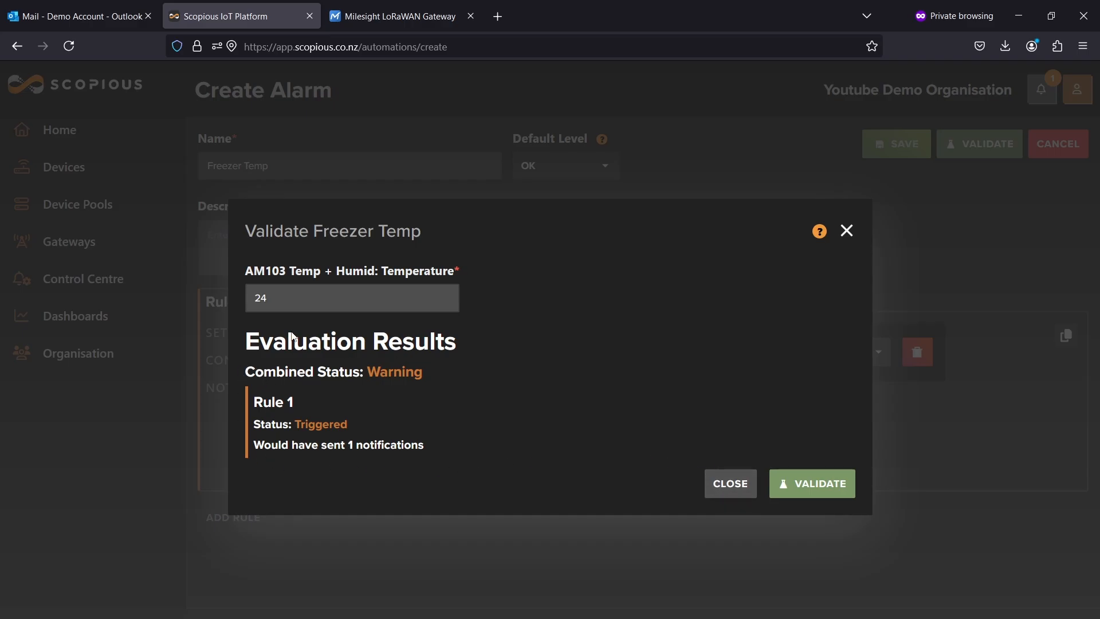
# Validate again with a test temperature of 23.5, then close the dialog and save the alarm.
pyautogui.click(286, 305)
pyautogui.press('BackSpace')
pyautogui.write('3.')
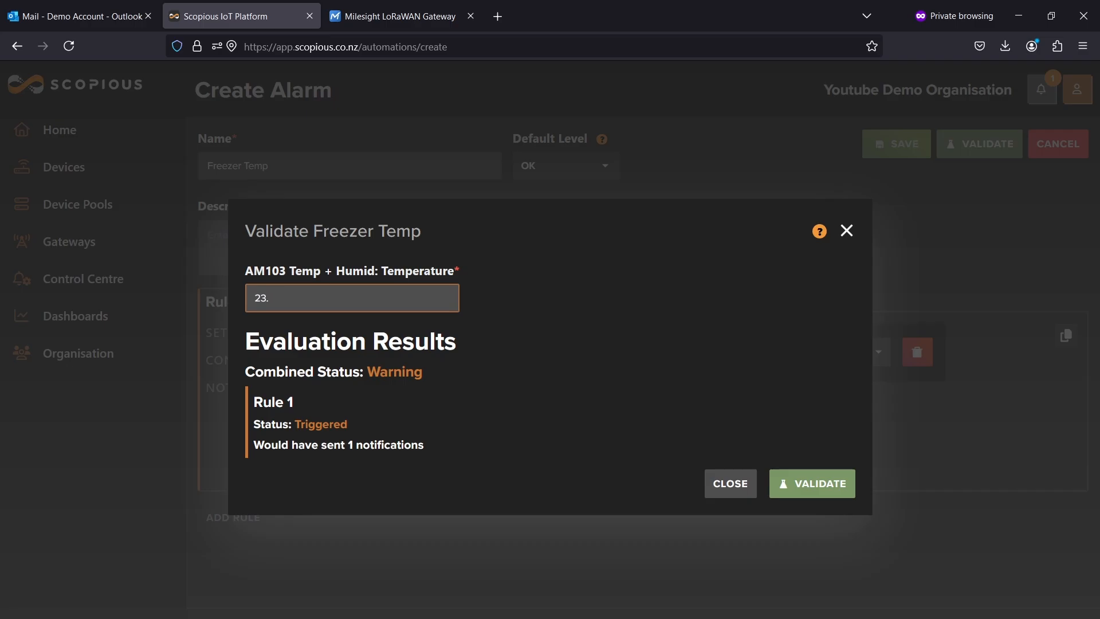
pyautogui.write('5')
pyautogui.click(812, 484)
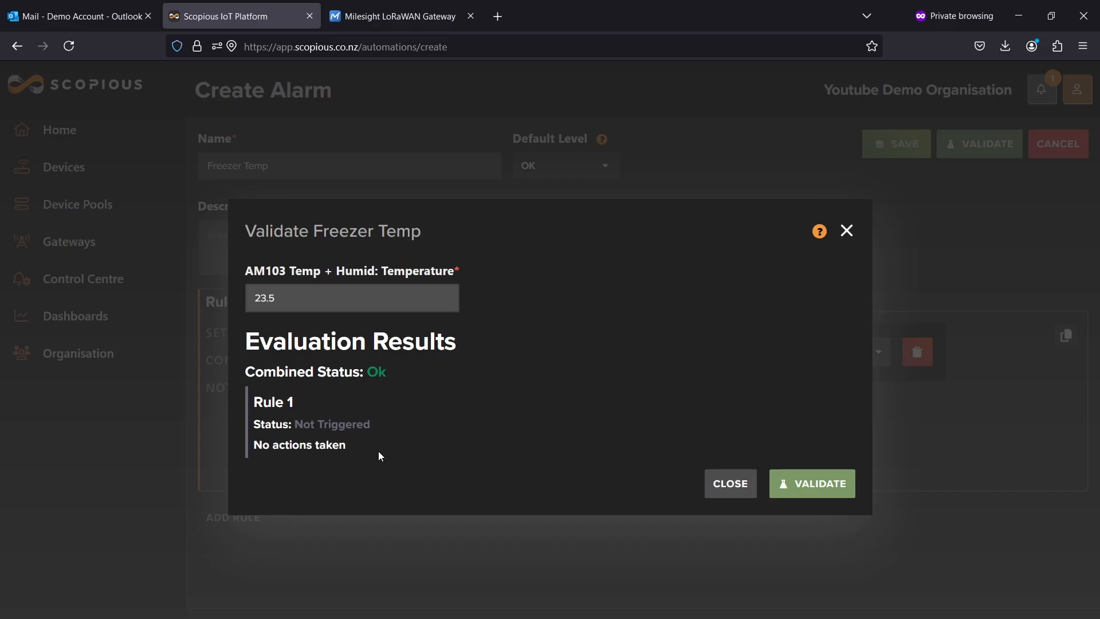
pyautogui.click(847, 231)
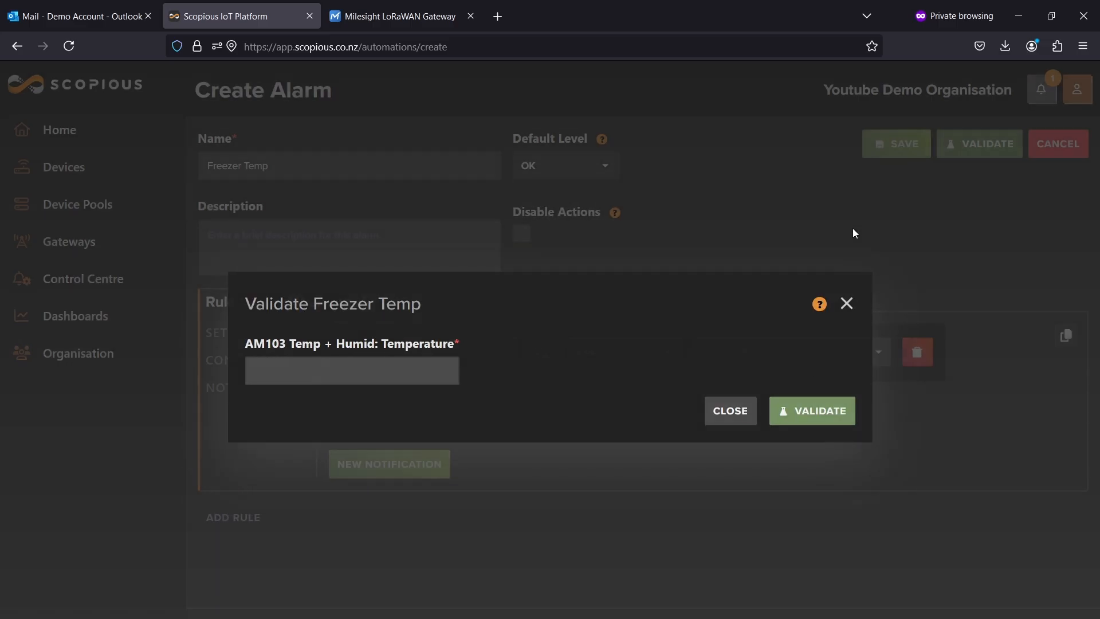
pyautogui.click(902, 146)
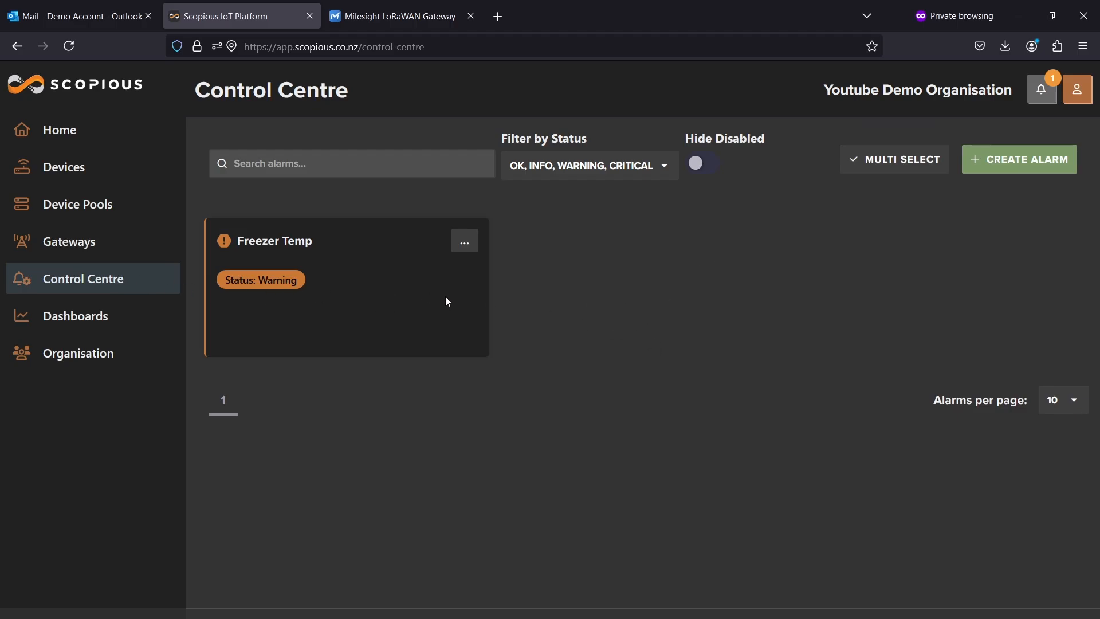
# Check the AM103 Temp + Humidity dashboard's temperature reading against the alarm in the Control Centre.
pyautogui.click(79, 334)
pyautogui.click(271, 210)
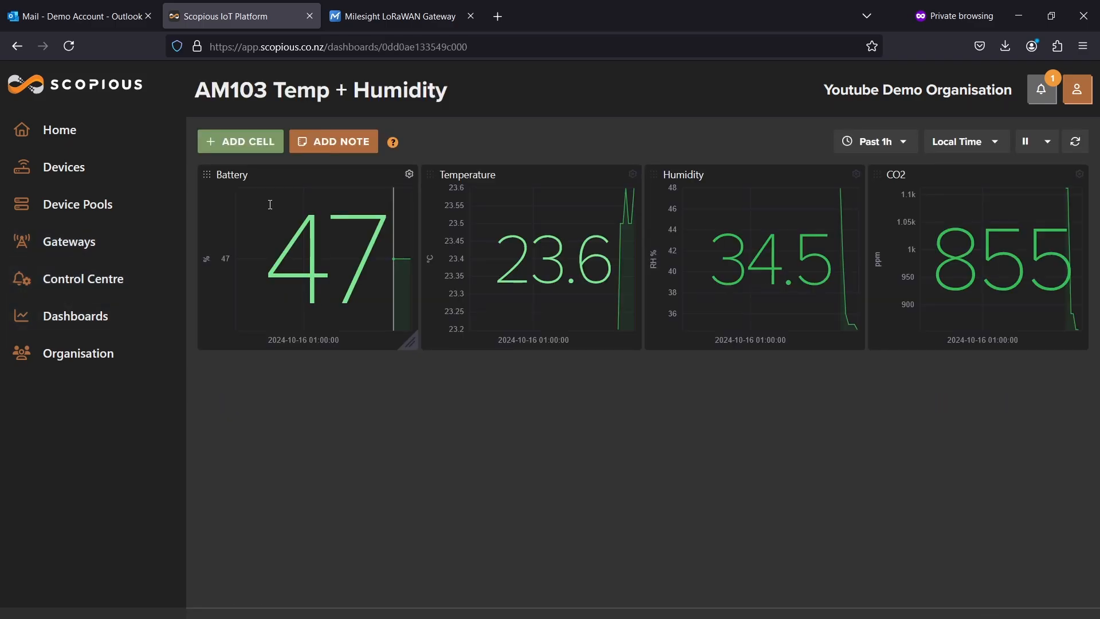
pyautogui.doubleClick(630, 267)
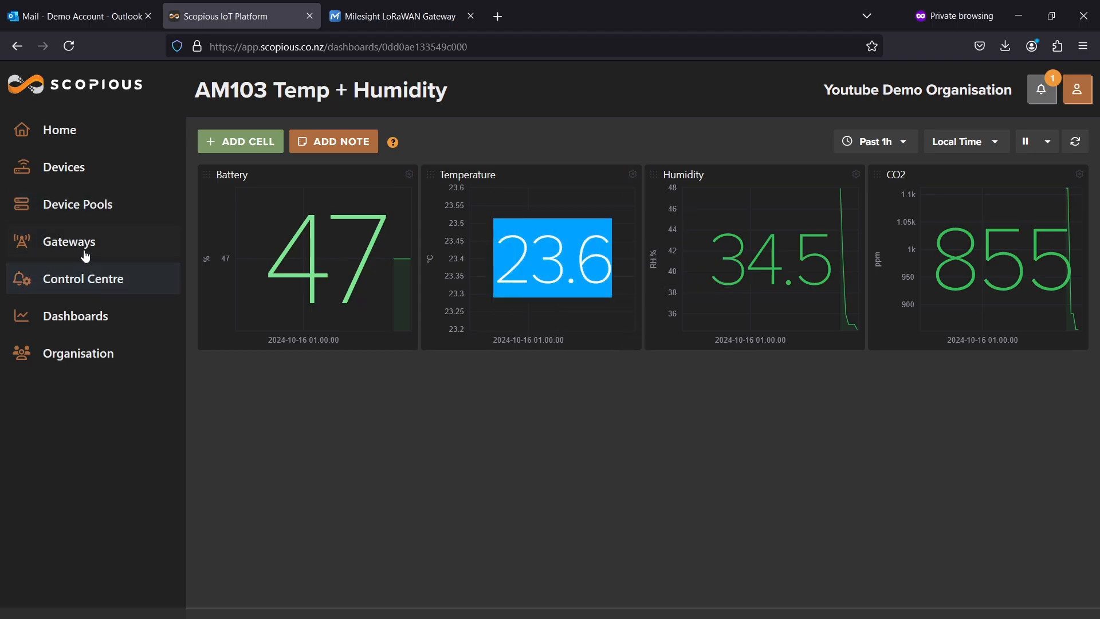
pyautogui.click(94, 292)
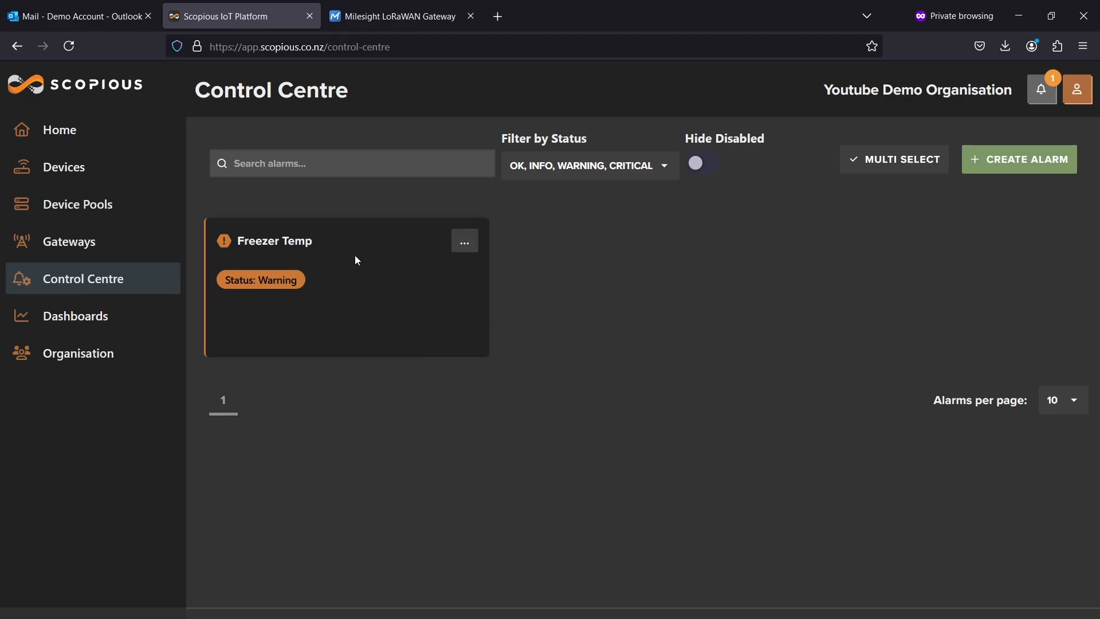